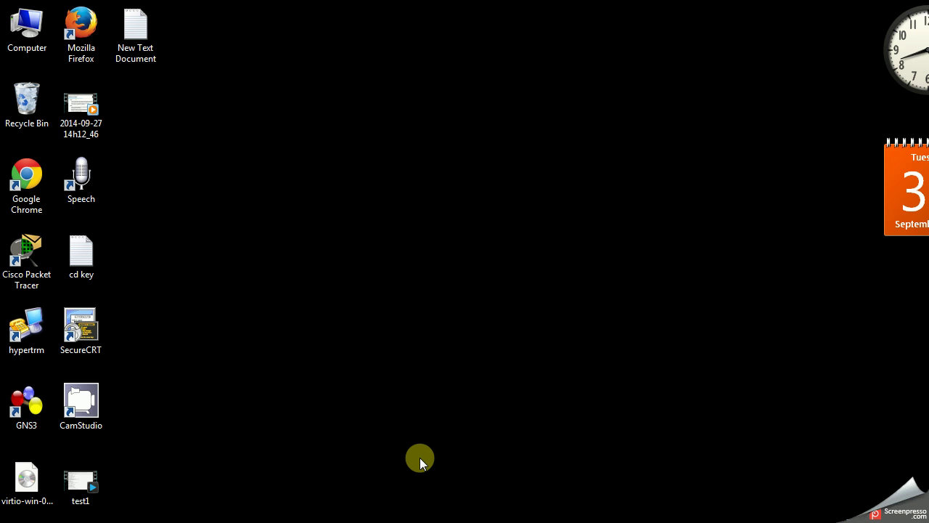
Review the stable release downloads and installation notes on the Wireshark download page, then put the browser away
{"action": "left_click", "coordinate": [288, 522]}
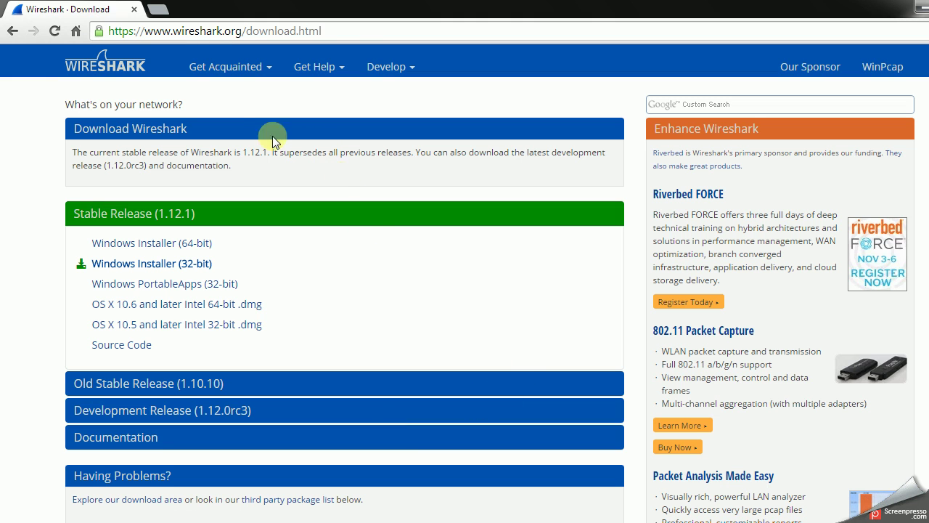
{"action": "left_click", "coordinate": [212, 31]}
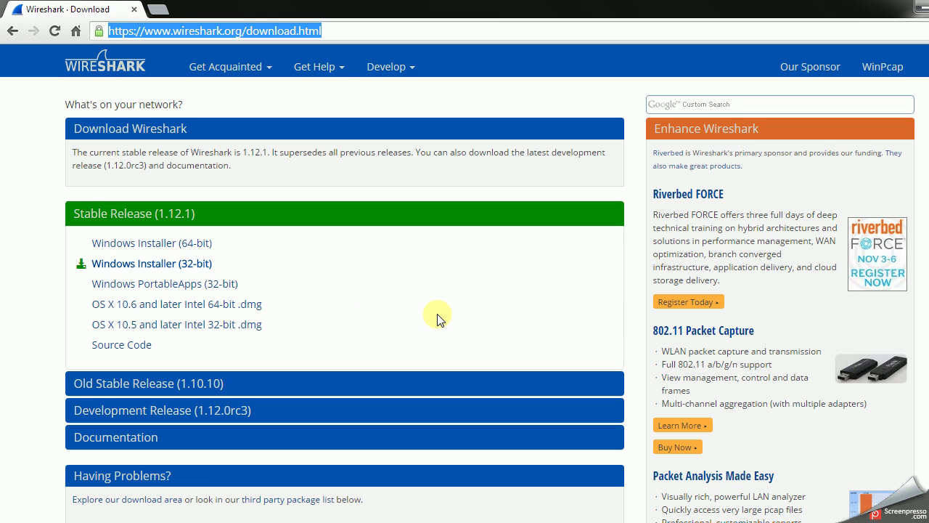
{"action": "scroll", "coordinate": [467, 316], "scroll_direction": "down", "scroll_amount": 3}
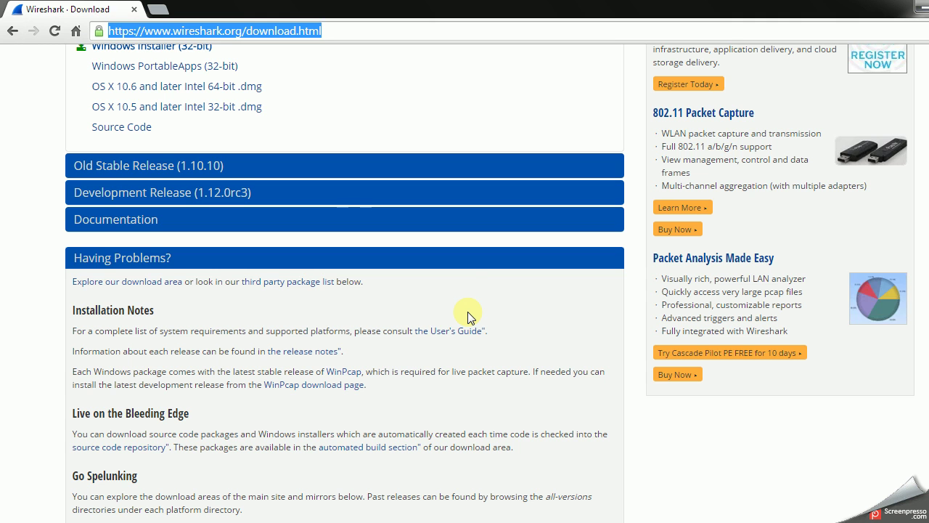
{"action": "scroll", "coordinate": [468, 315], "scroll_direction": "down", "scroll_amount": 1}
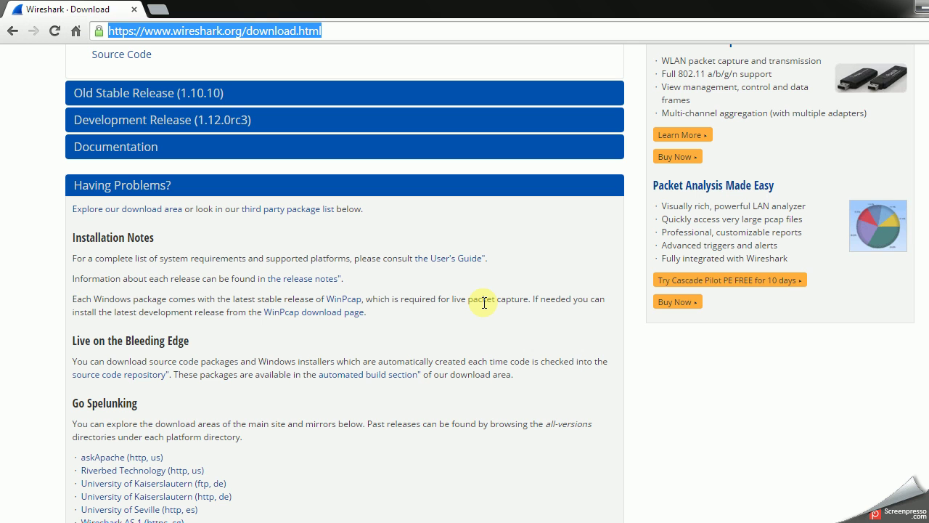
{"action": "left_click", "coordinate": [920, 8]}
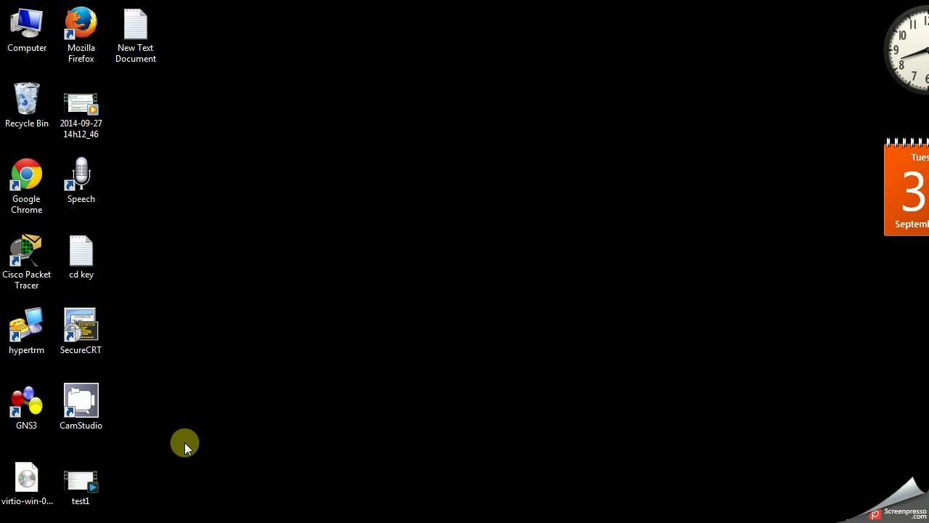
Launch Wireshark and start a live capture on the Wireless Network Connection interface
{"action": "key", "text": "super"}
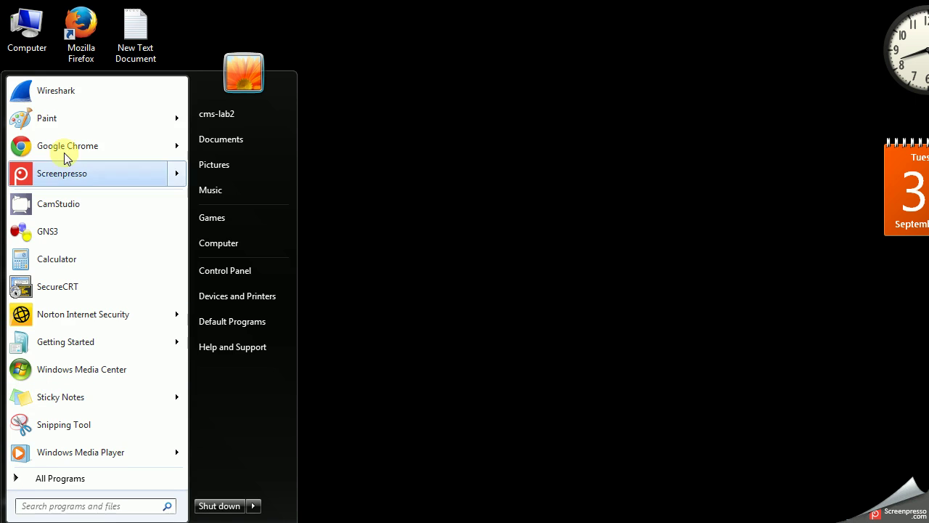
{"action": "left_click", "coordinate": [58, 92]}
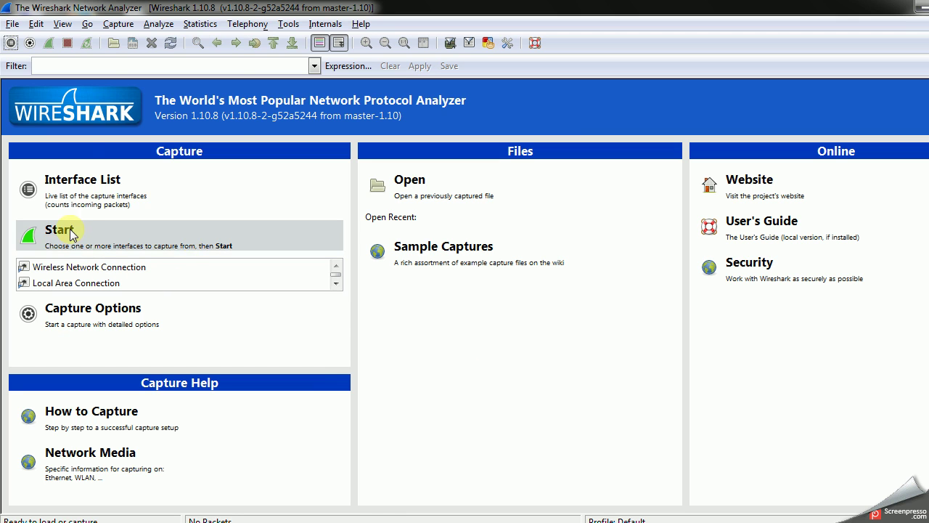
{"action": "left_click", "coordinate": [117, 25]}
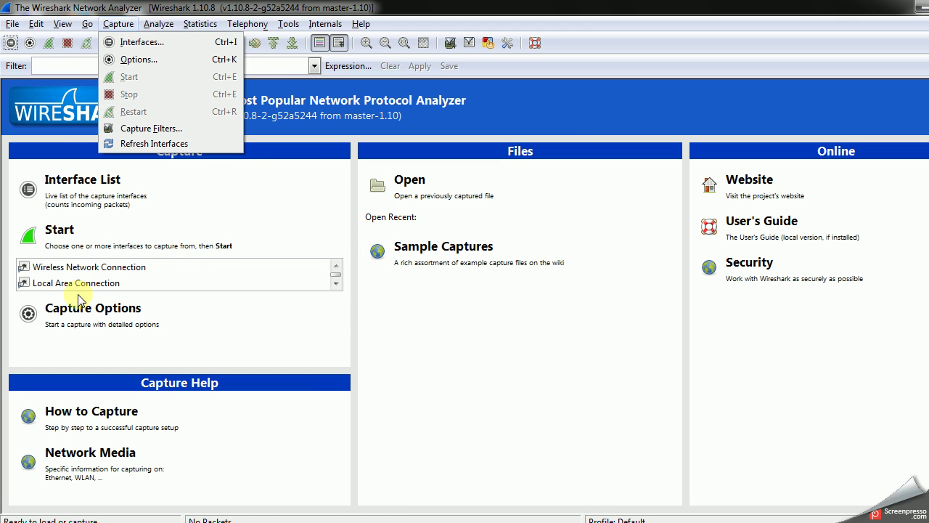
{"action": "left_click", "coordinate": [142, 45]}
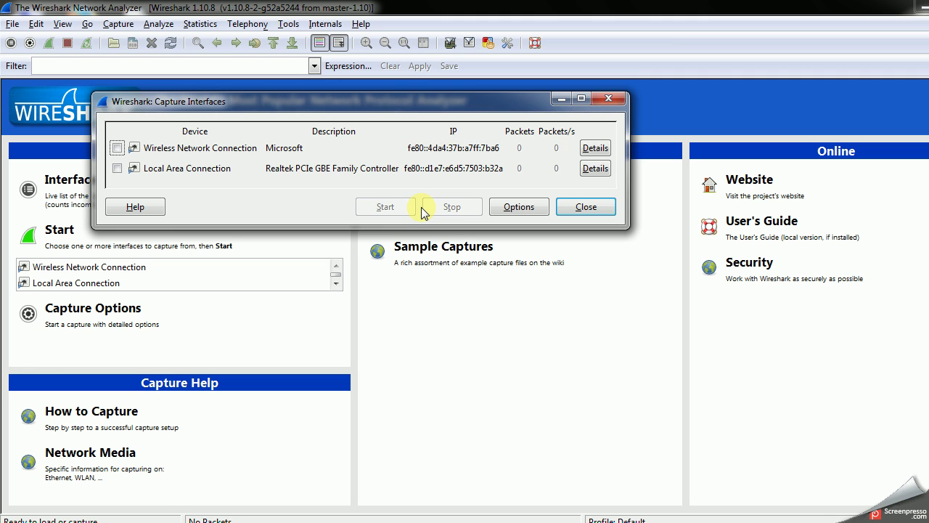
{"action": "left_click", "coordinate": [118, 147]}
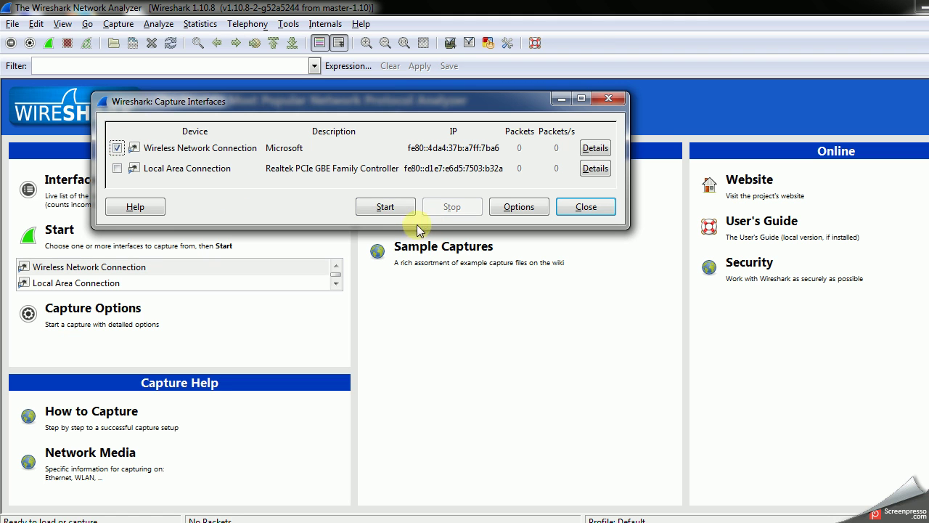
{"action": "left_click", "coordinate": [390, 208]}
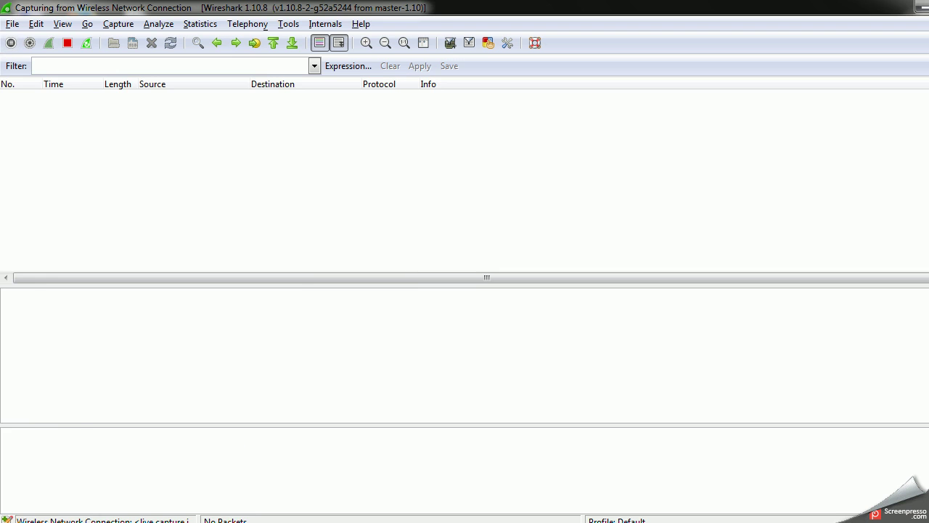
Open a Windows command prompt and ping 4.2.2.1 to generate traffic for the running capture
{"action": "key", "text": "super"}
{"action": "type", "text": "cmd"}
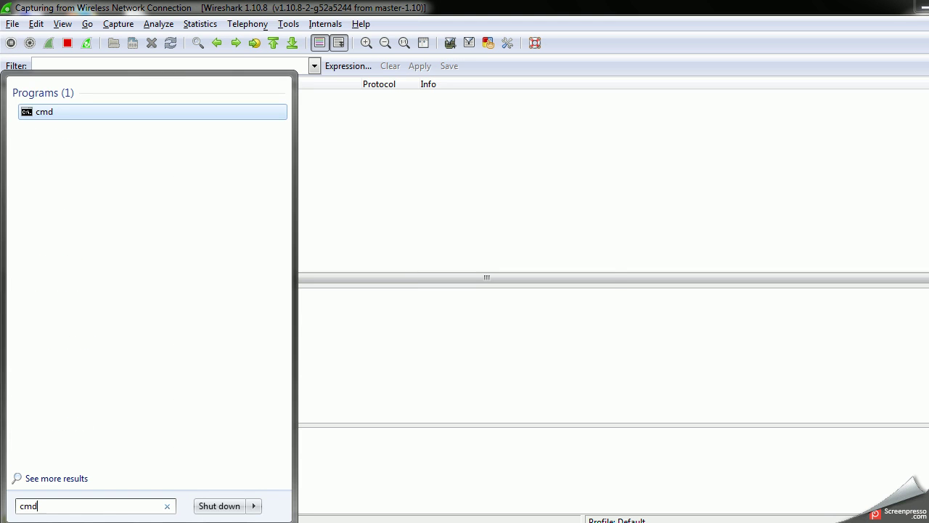
{"action": "key", "text": "Return"}
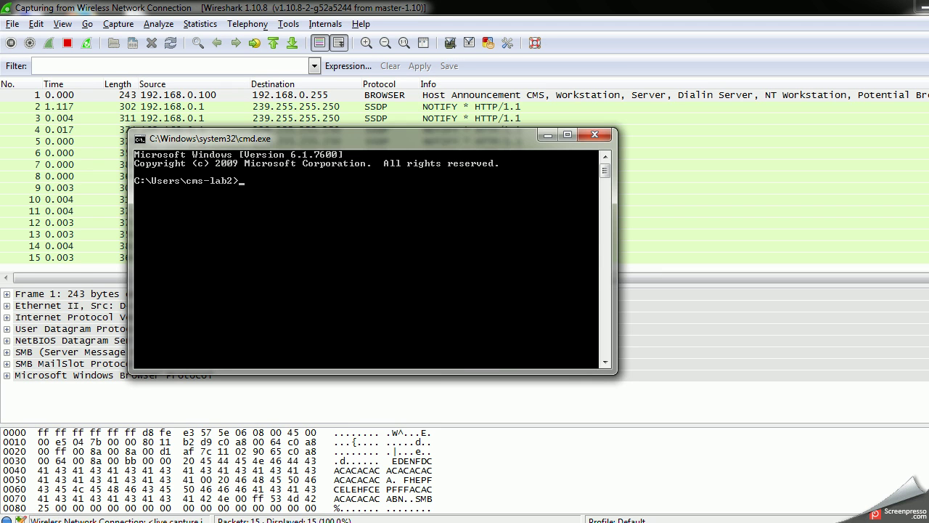
{"action": "type", "text": "ping 4.2.2.1"}
{"action": "key", "text": "Return"}
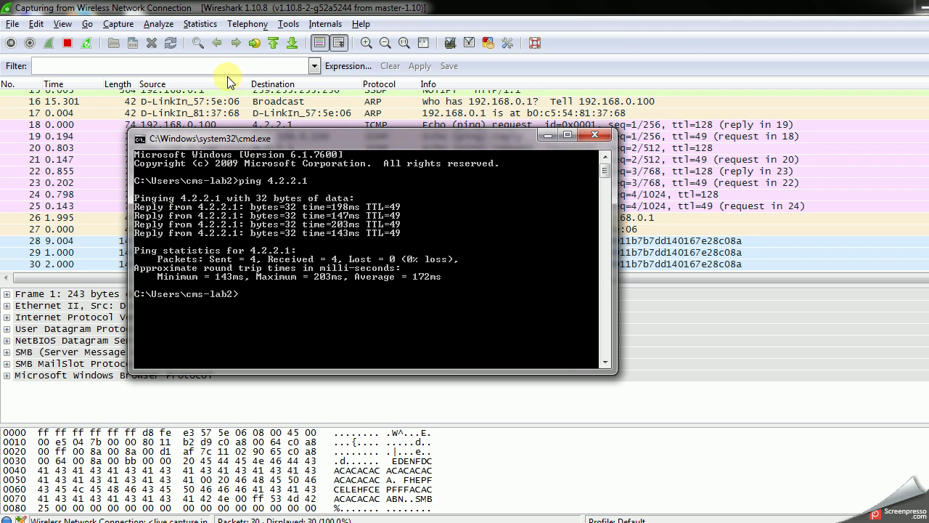
Return to Wireshark and stop the running capture
{"action": "left_click", "coordinate": [62, 238]}
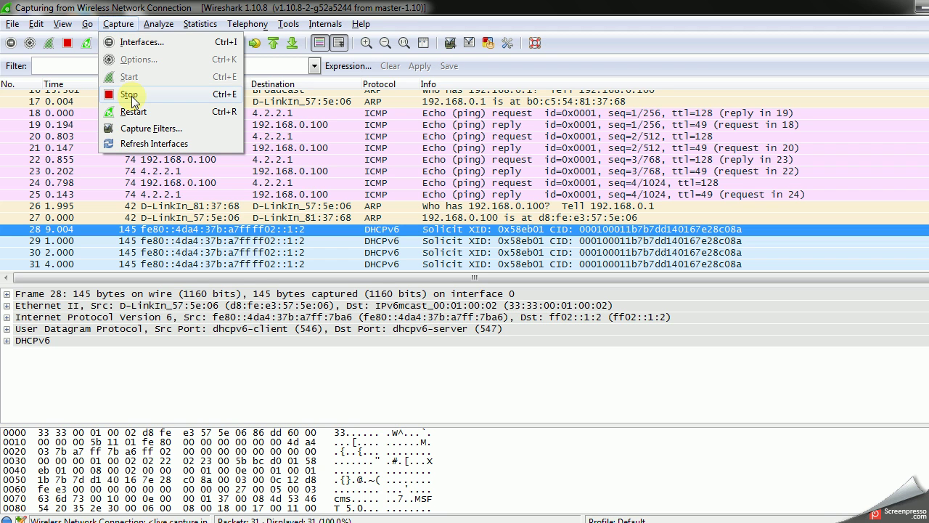
{"action": "left_click", "coordinate": [130, 95]}
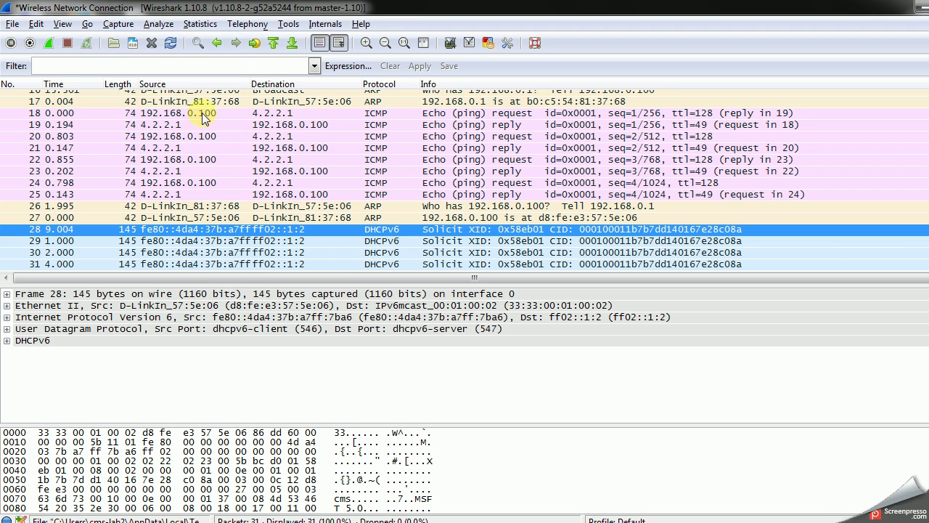
Examine the captured ICMP echo requests and replies along with the neighbouring ARP and DHCPv6 packets
{"action": "left_click", "coordinate": [451, 253]}
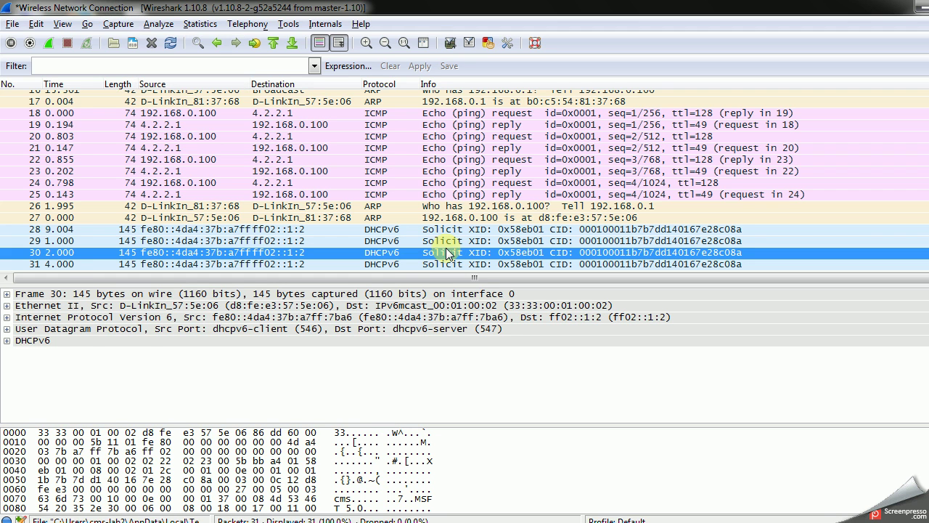
{"action": "left_click", "coordinate": [343, 172]}
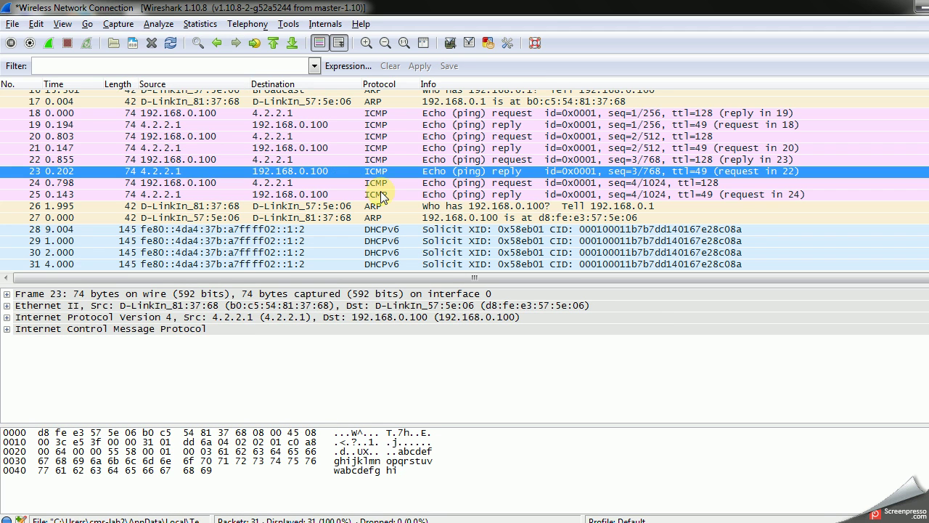
{"action": "left_click", "coordinate": [612, 136]}
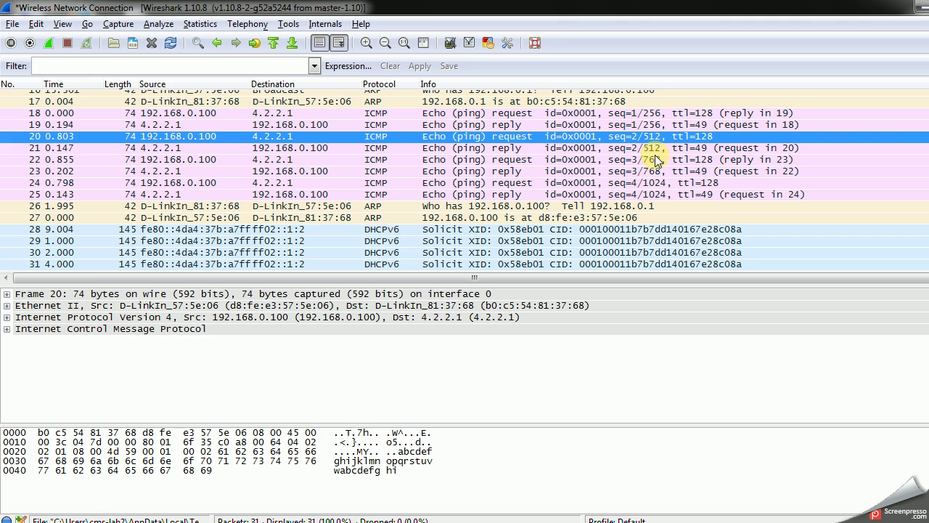
{"action": "left_click", "coordinate": [554, 218]}
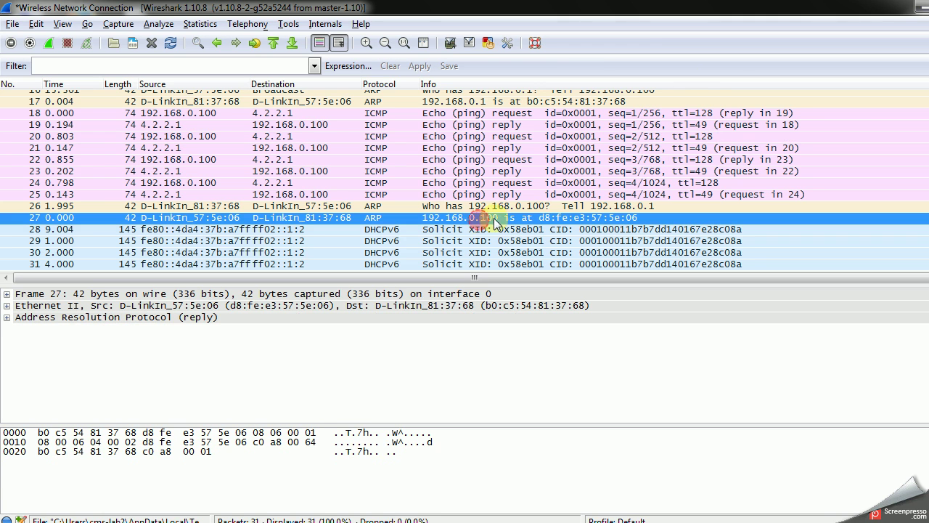
{"action": "left_click", "coordinate": [157, 125]}
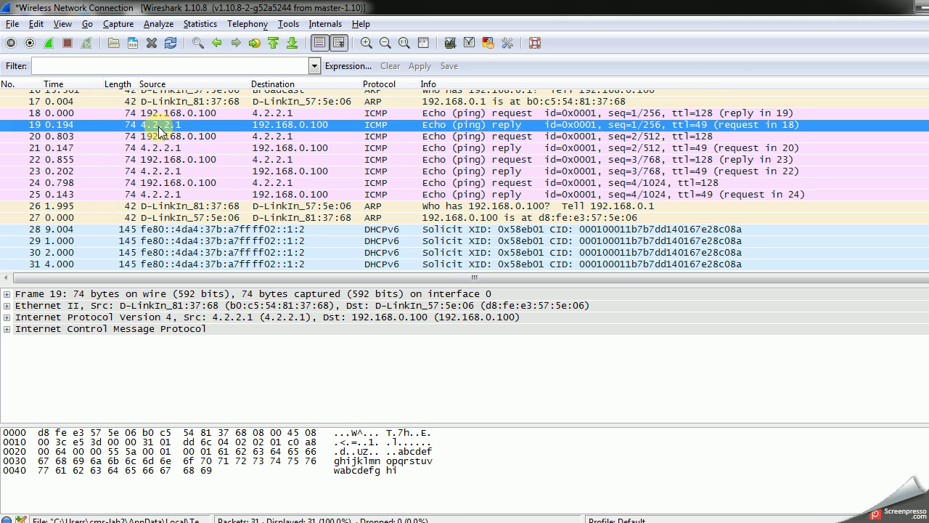
Step back through the earlier ARP and SSDP packets to the beginning of the capture
{"action": "key", "text": "Up"}
{"action": "key", "text": "Up"}
{"action": "key", "text": "Up"}
{"action": "key", "text": "Up"}
{"action": "key", "text": "Up"}
{"action": "key", "text": "Up"}
{"action": "key", "text": "Up"}
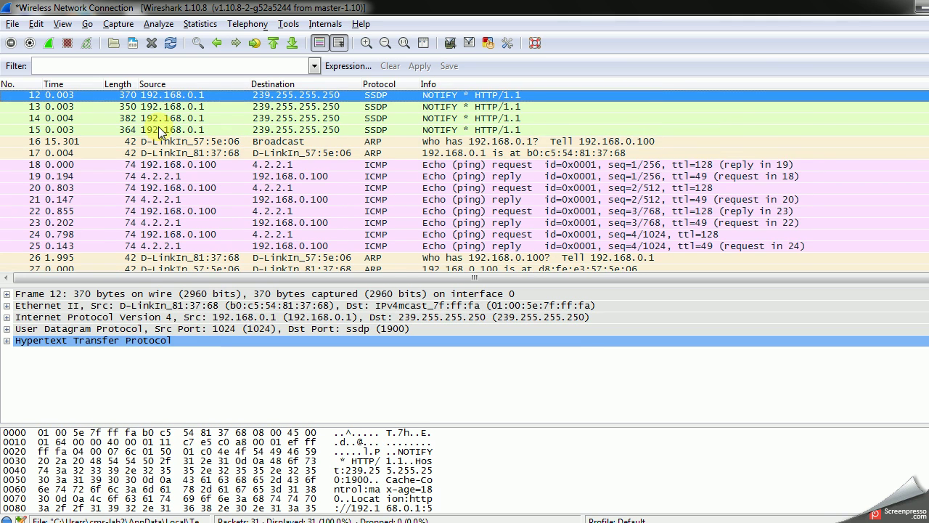
{"action": "key", "text": "Up"}
{"action": "key", "text": "Down"}
{"action": "key", "text": "Down"}
{"action": "key", "text": "Down"}
{"action": "key", "text": "Down"}
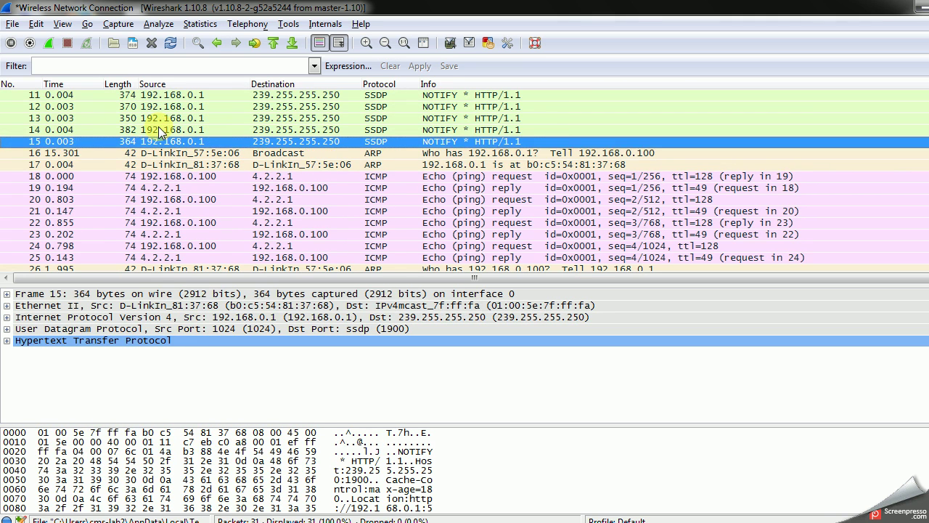
{"action": "key", "text": "Up"}
{"action": "key", "text": "Up"}
{"action": "key", "text": "Up"}
{"action": "key", "text": "Up"}
{"action": "key", "text": "Up"}
{"action": "key", "text": "Up"}
{"action": "key", "text": "Up"}
{"action": "key", "text": "Up"}
{"action": "key", "text": "Up"}
{"action": "key", "text": "Up"}
{"action": "key", "text": "Up"}
{"action": "key", "text": "Up"}
{"action": "key", "text": "Up"}
{"action": "key", "text": "Up"}
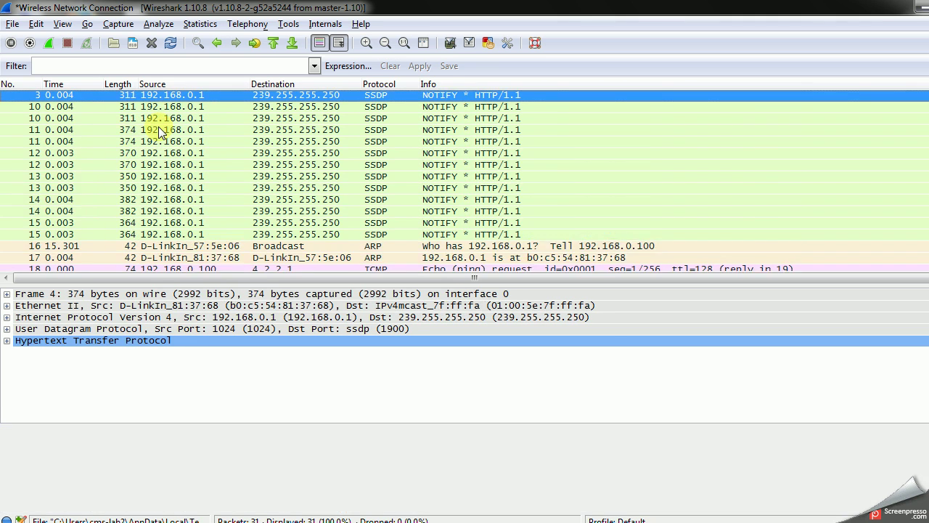
{"action": "key", "text": "Down"}
{"action": "key", "text": "Down"}
{"action": "key", "text": "Down"}
{"action": "key", "text": "Down"}
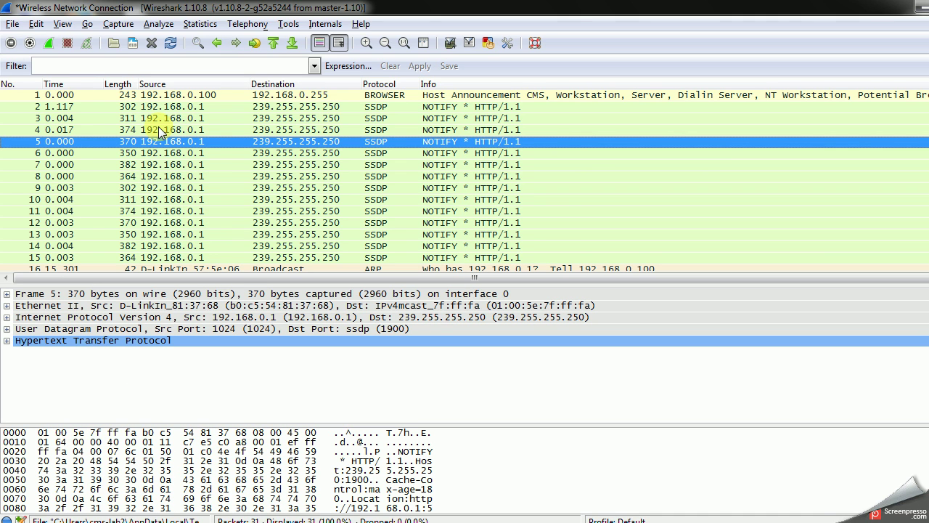
Compare the packet numbers and time values of the first packets in the capture
{"action": "left_click", "coordinate": [64, 142]}
{"action": "left_click", "coordinate": [68, 163]}
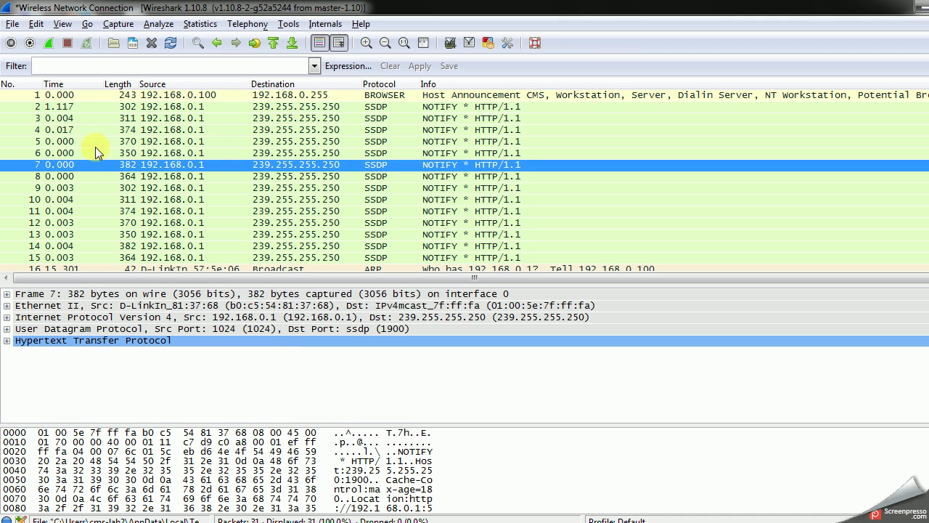
{"action": "left_click", "coordinate": [32, 98]}
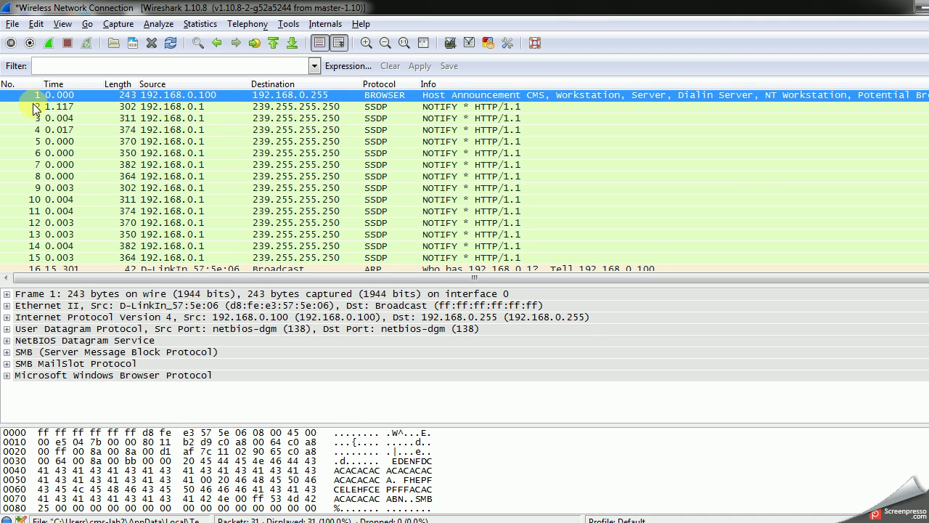
{"action": "left_click", "coordinate": [33, 106]}
{"action": "left_click", "coordinate": [38, 97]}
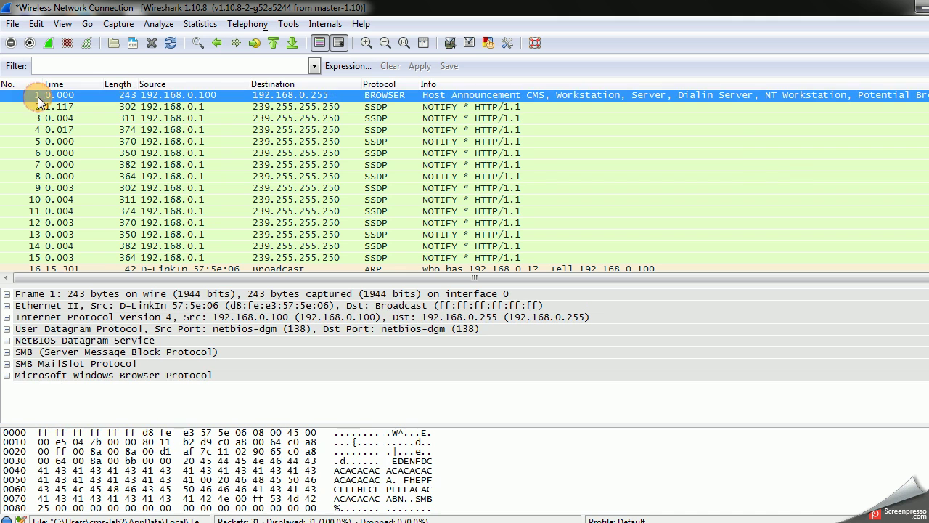
{"action": "left_click", "coordinate": [35, 106]}
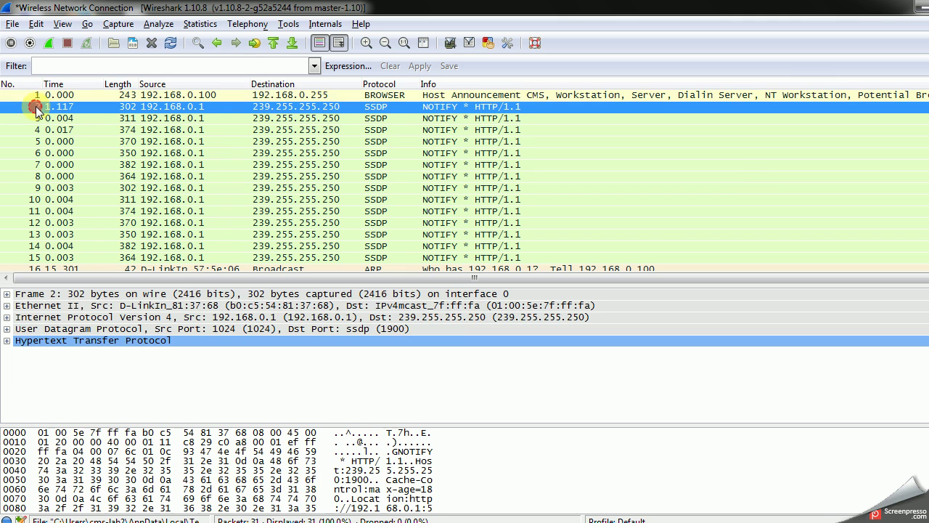
{"action": "left_click", "coordinate": [44, 96]}
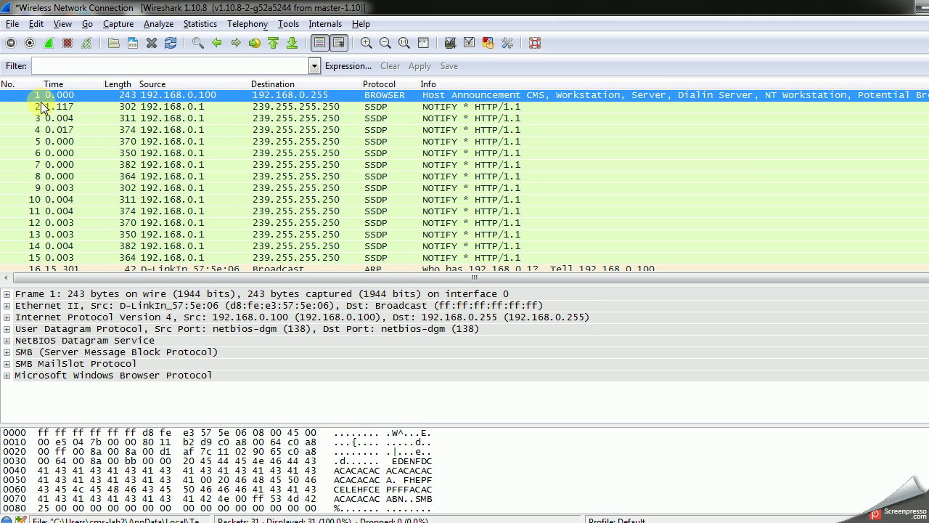
{"action": "left_click", "coordinate": [42, 107]}
{"action": "left_click", "coordinate": [45, 118]}
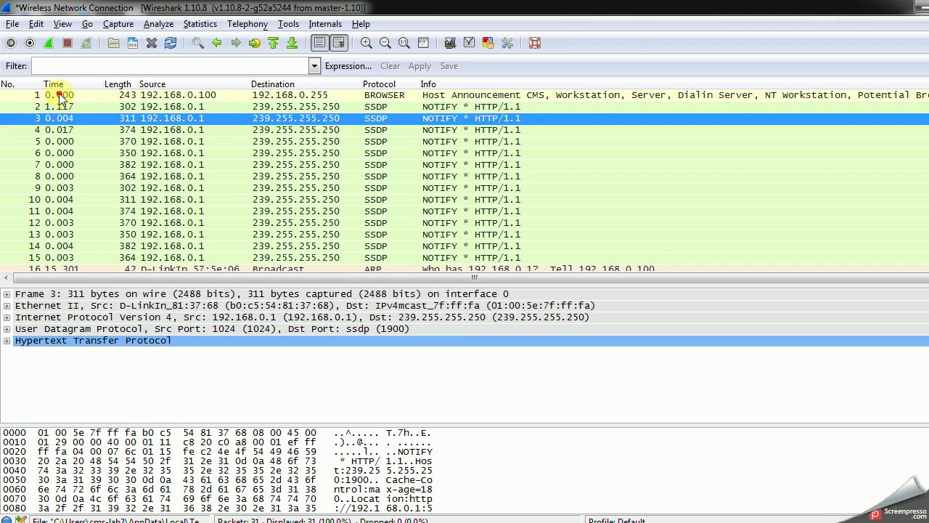
Set packet 1 as the time reference and switch the time display format to Seconds Since Beginning of Capture
{"action": "left_click", "coordinate": [60, 96]}
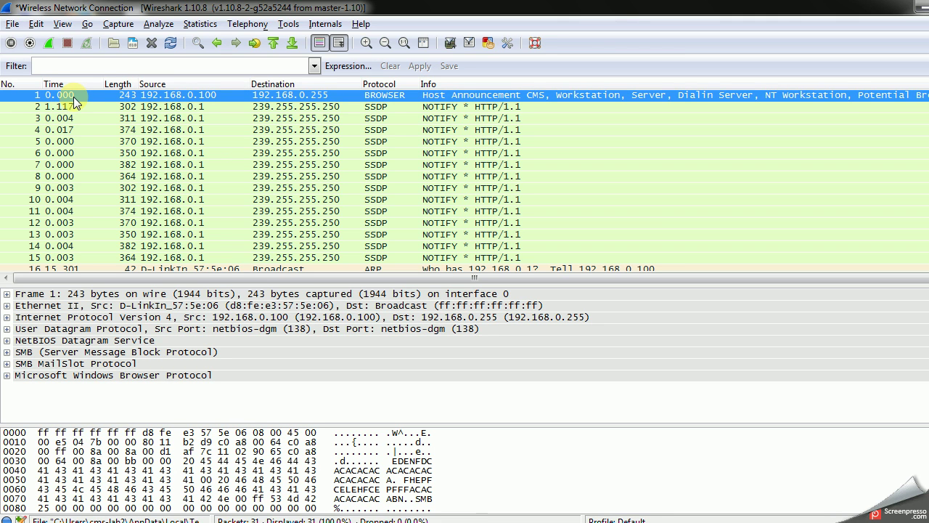
{"action": "left_click", "coordinate": [36, 24]}
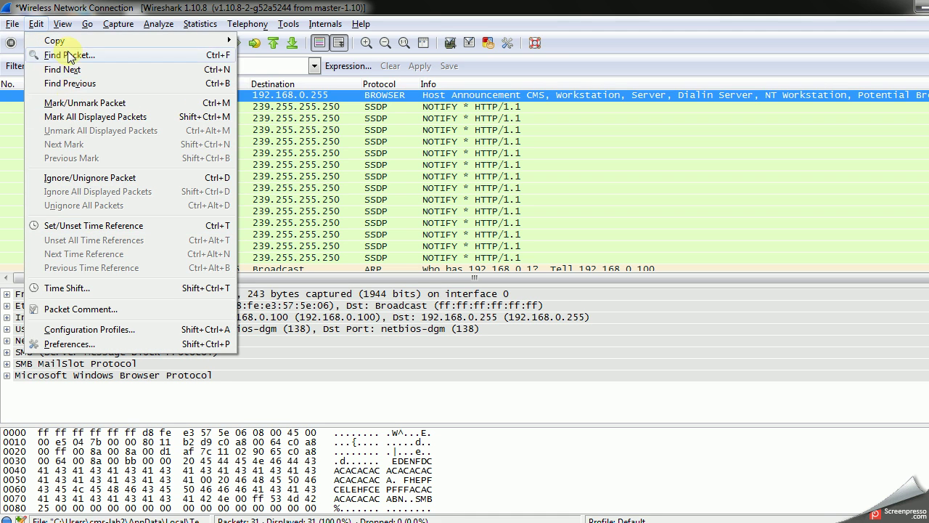
{"action": "left_click", "coordinate": [93, 228]}
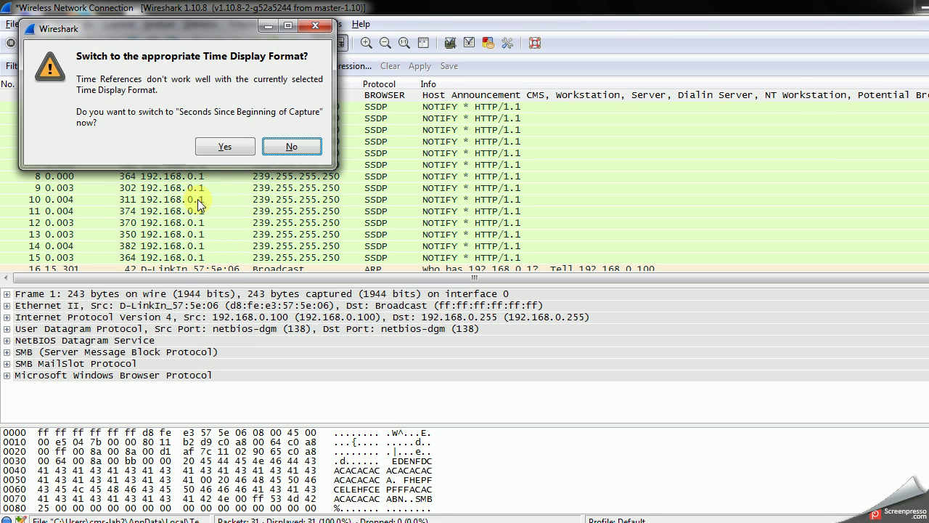
{"action": "left_click", "coordinate": [237, 145]}
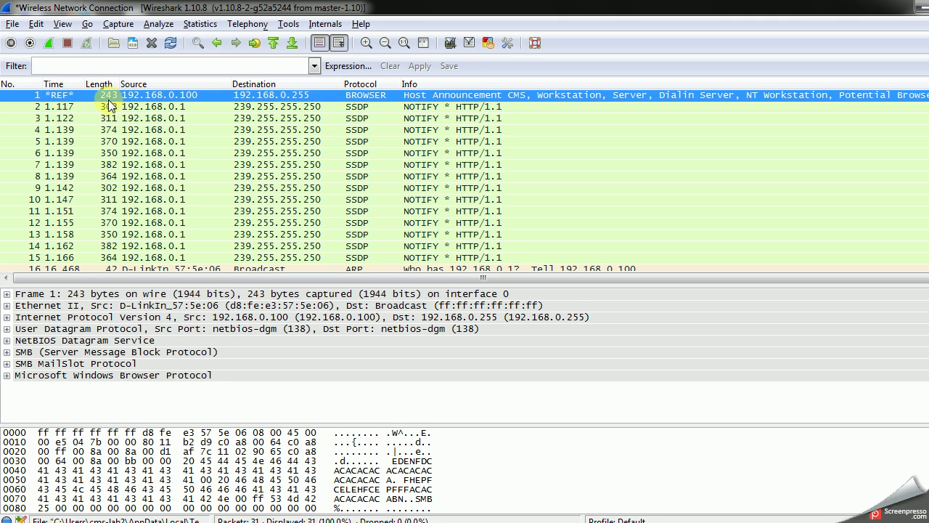
Compare the time values of packets 2 and 3 with the time reference at packet 1
{"action": "left_click", "coordinate": [69, 108]}
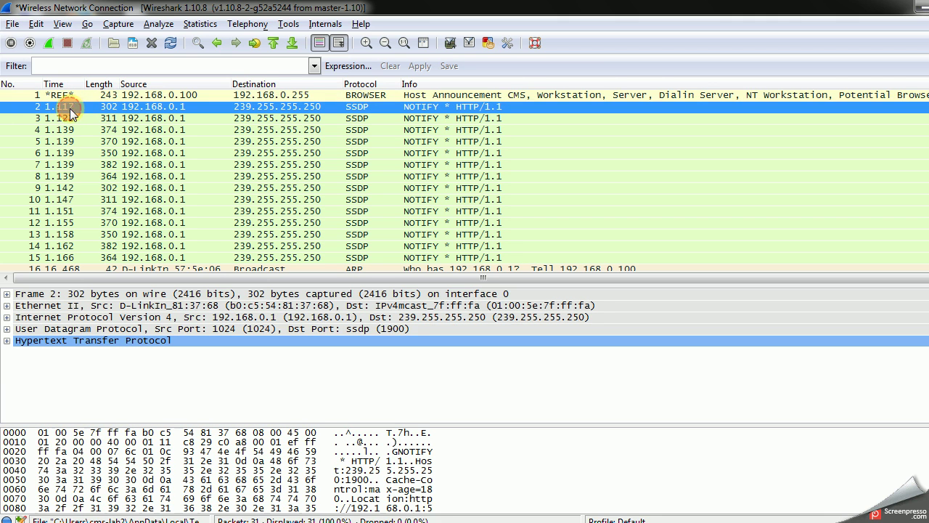
{"action": "left_click", "coordinate": [70, 119]}
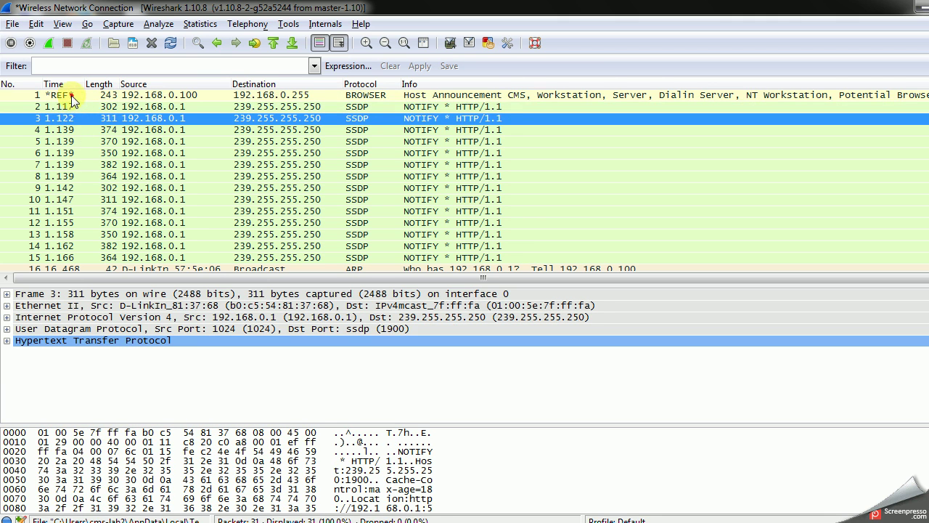
{"action": "left_click", "coordinate": [72, 100]}
{"action": "left_click", "coordinate": [69, 109]}
{"action": "left_click", "coordinate": [74, 99]}
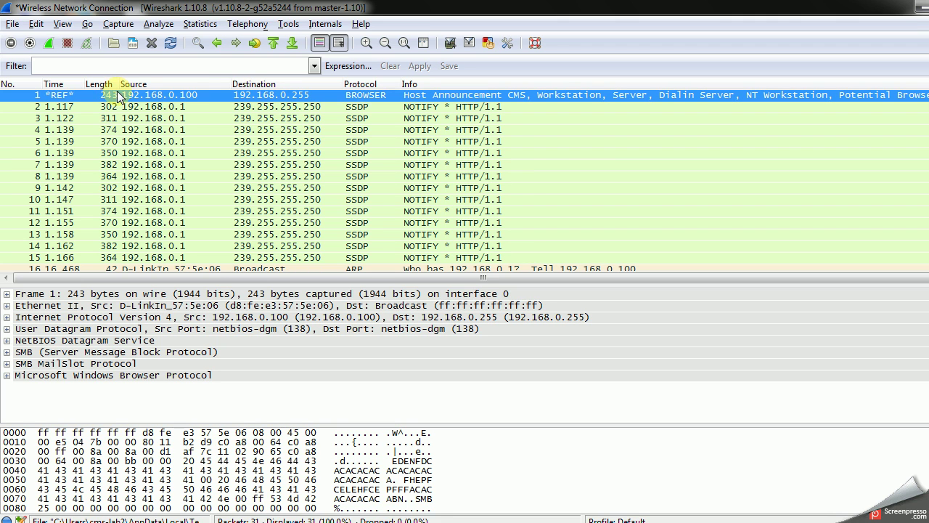
Examine the length, source and destination columns for packets 5, 11 and 16
{"action": "left_click", "coordinate": [165, 141]}
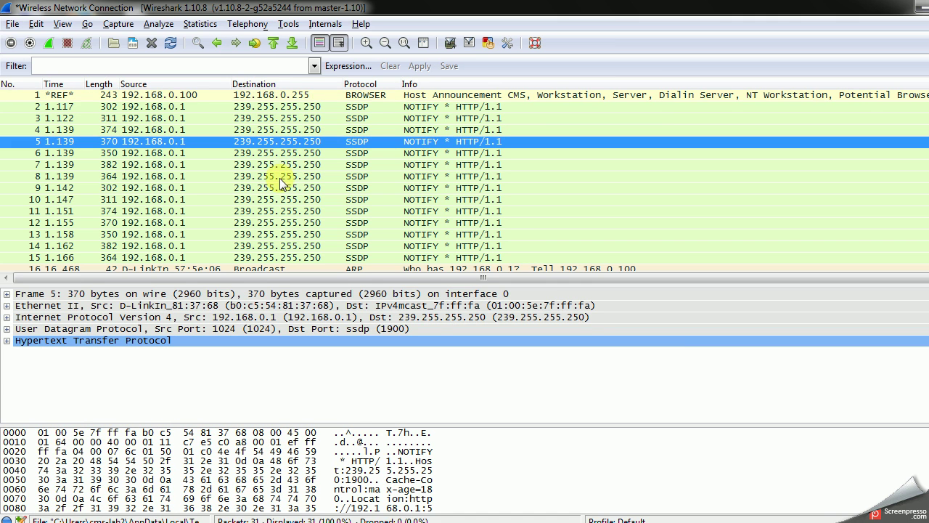
{"action": "left_click", "coordinate": [287, 215]}
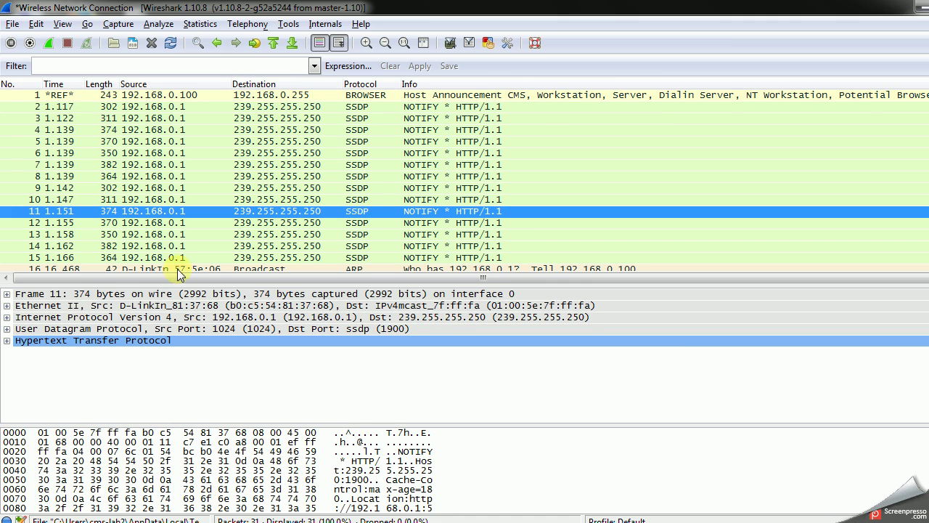
{"action": "left_click", "coordinate": [165, 267]}
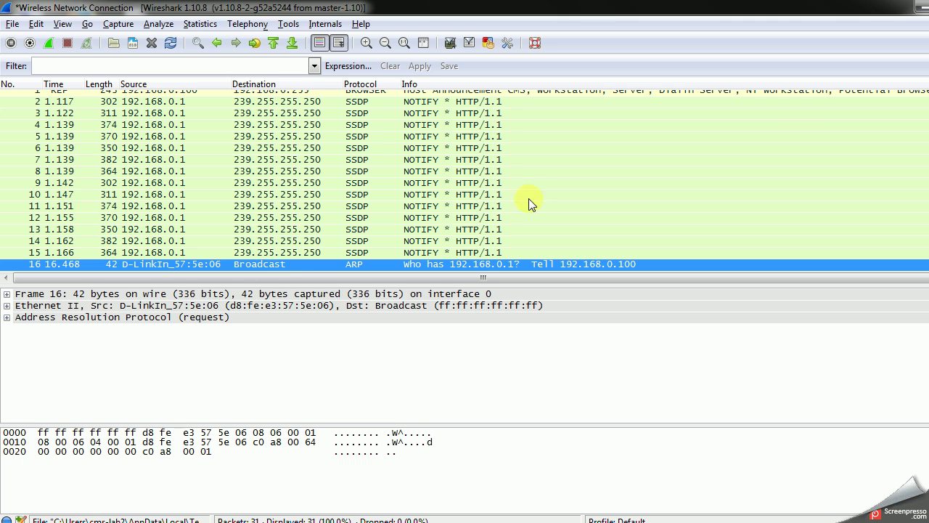
Examine the protocol and info columns across the SSDP, ARP, ICMP and DHCPv6 packets
{"action": "left_click", "coordinate": [358, 114]}
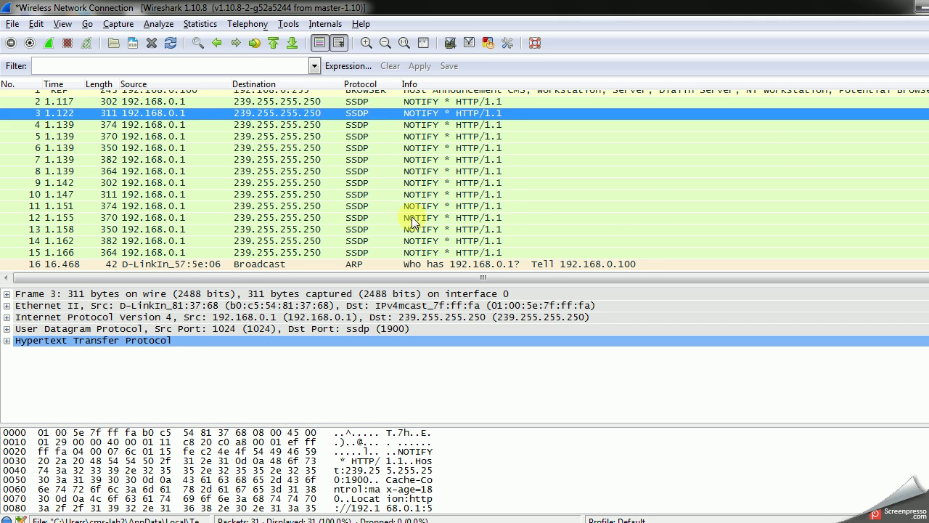
{"action": "scroll", "coordinate": [366, 188], "scroll_direction": "down", "scroll_amount": 5}
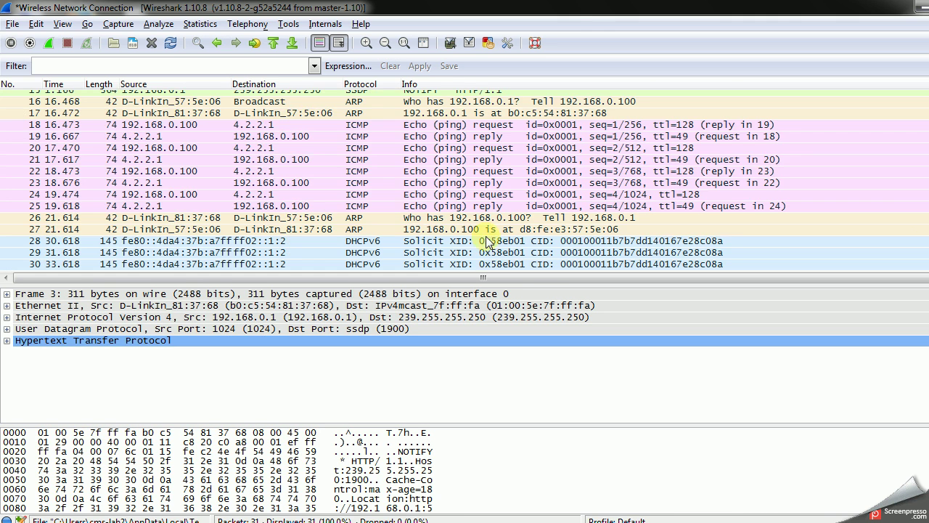
{"action": "left_click", "coordinate": [379, 158]}
{"action": "left_click", "coordinate": [355, 116]}
{"action": "left_click", "coordinate": [352, 101]}
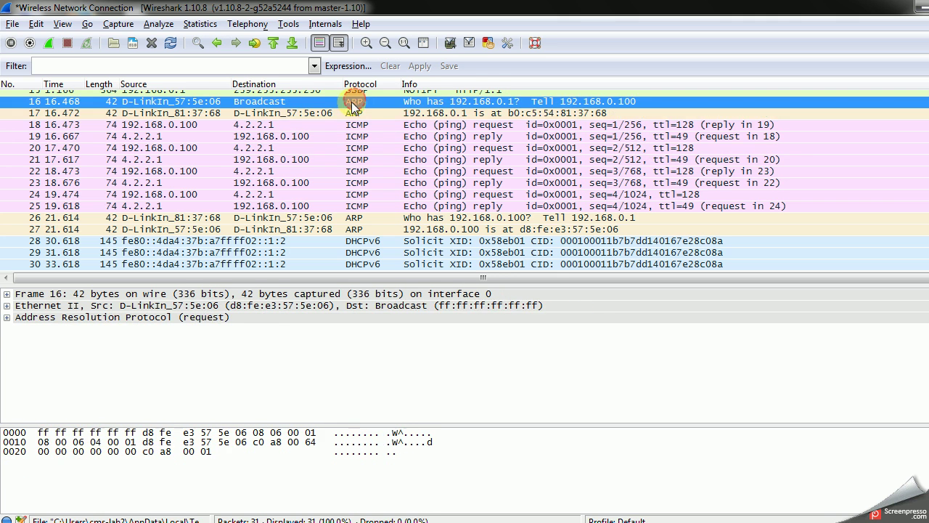
{"action": "left_click", "coordinate": [352, 125]}
{"action": "left_click", "coordinate": [369, 240]}
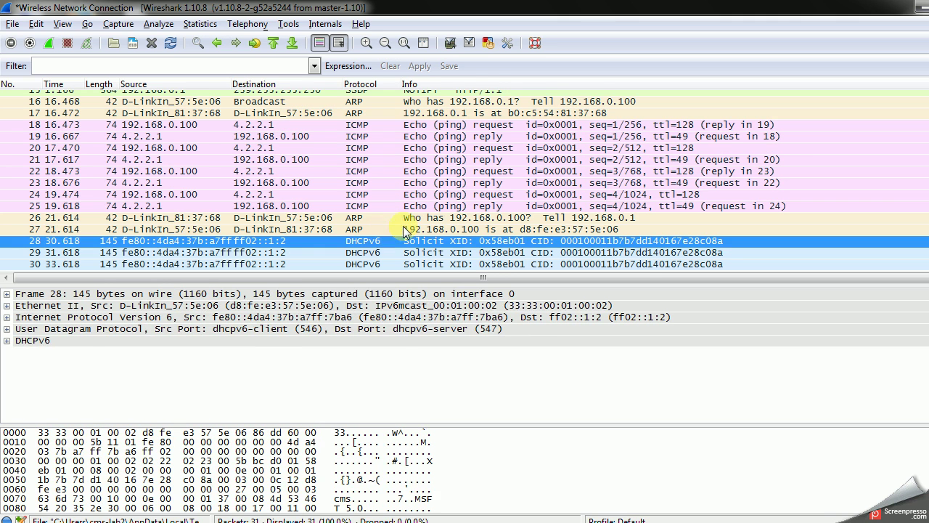
{"action": "left_click", "coordinate": [376, 174]}
{"action": "left_click", "coordinate": [357, 138]}
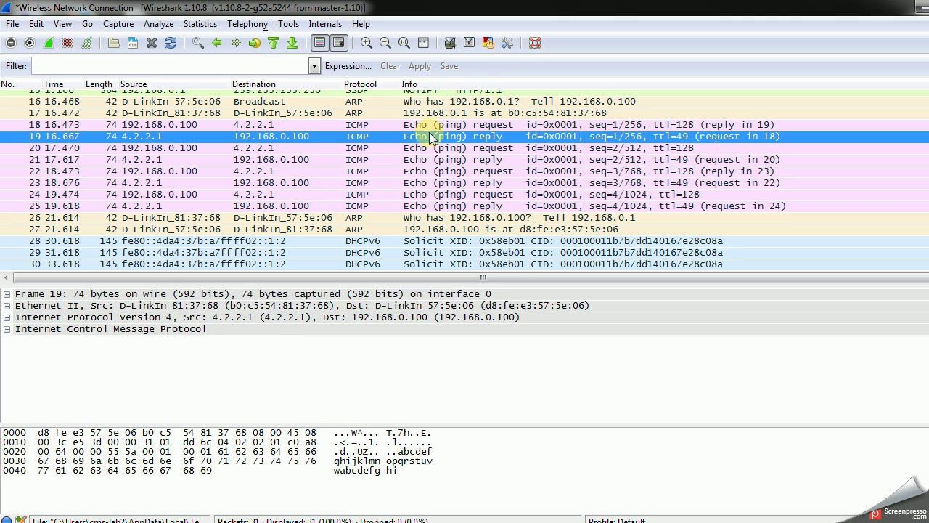
Apply the display filter icmp to the packet list and select the first echo request, packet 18
{"action": "left_click", "coordinate": [130, 64]}
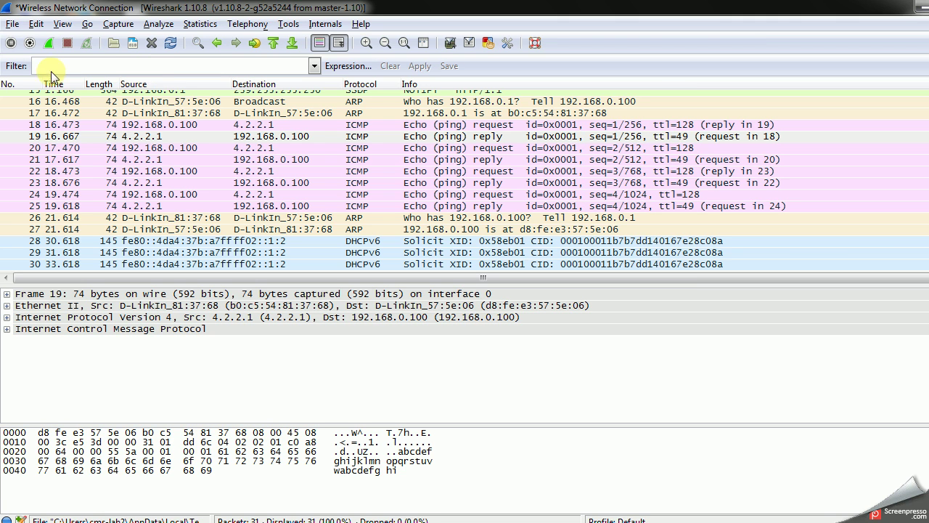
{"action": "type", "text": "icmp"}
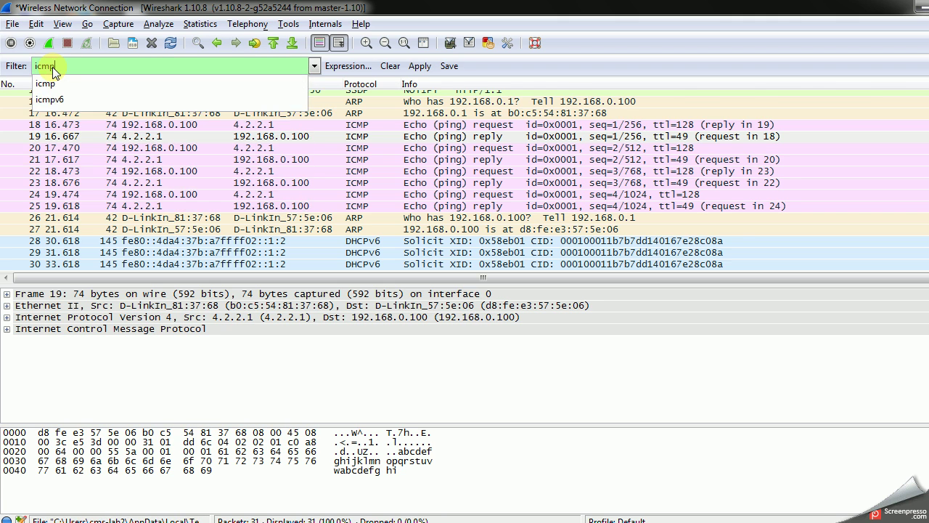
{"action": "key", "text": "Return"}
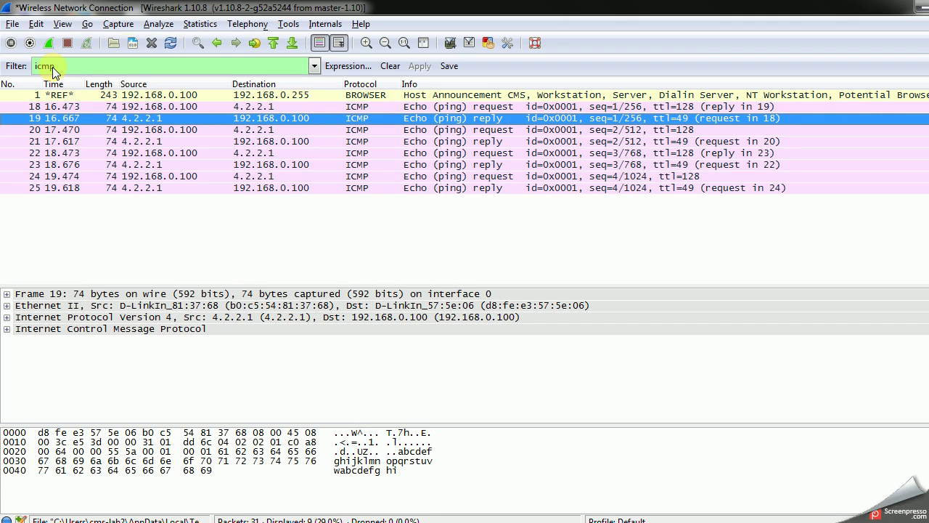
{"action": "left_click", "coordinate": [113, 106]}
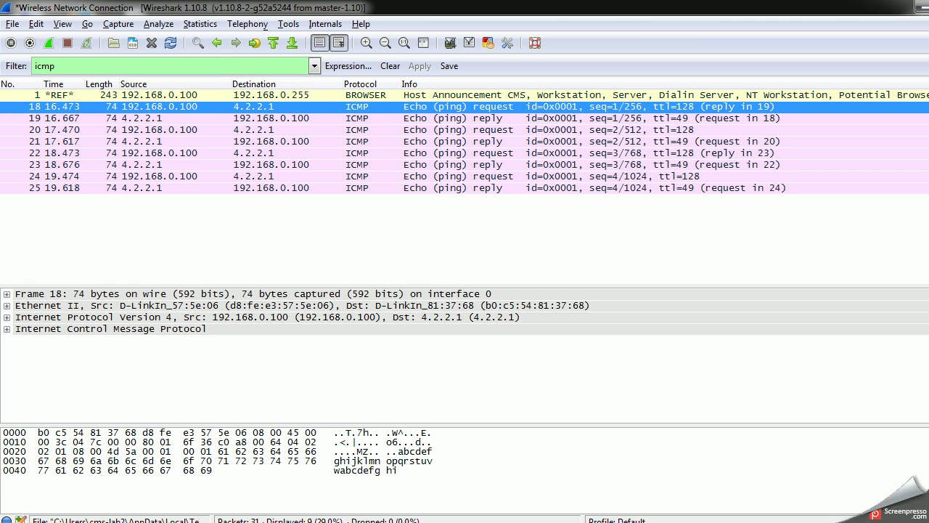
Switch to the Command Prompt, run ipconfig to check the computer's IP configuration, and return to Wireshark
{"action": "left_click", "coordinate": [320, 522]}
{"action": "type", "text": "ipconfiog"}
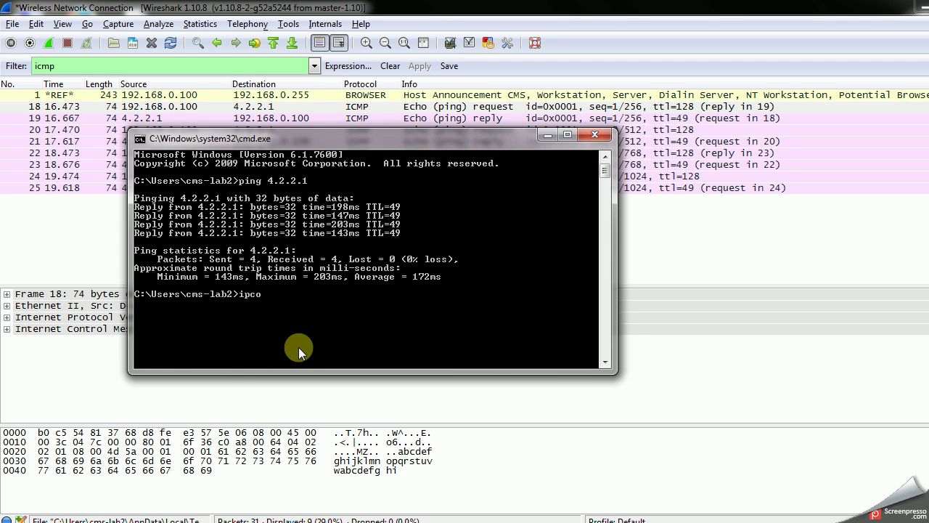
{"action": "key", "text": "BackSpace"}
{"action": "key", "text": "BackSpace"}
{"action": "type", "text": "g"}
{"action": "key", "text": "Return"}
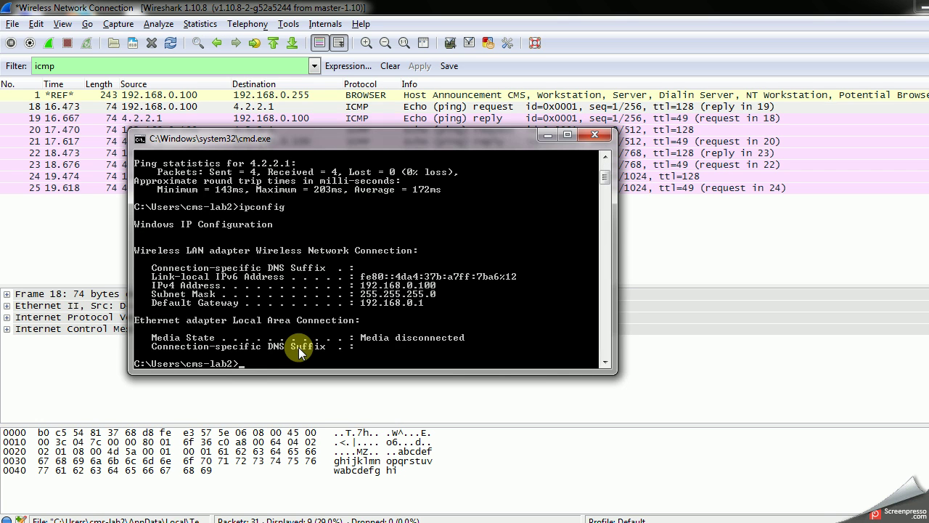
{"action": "left_click", "coordinate": [75, 210]}
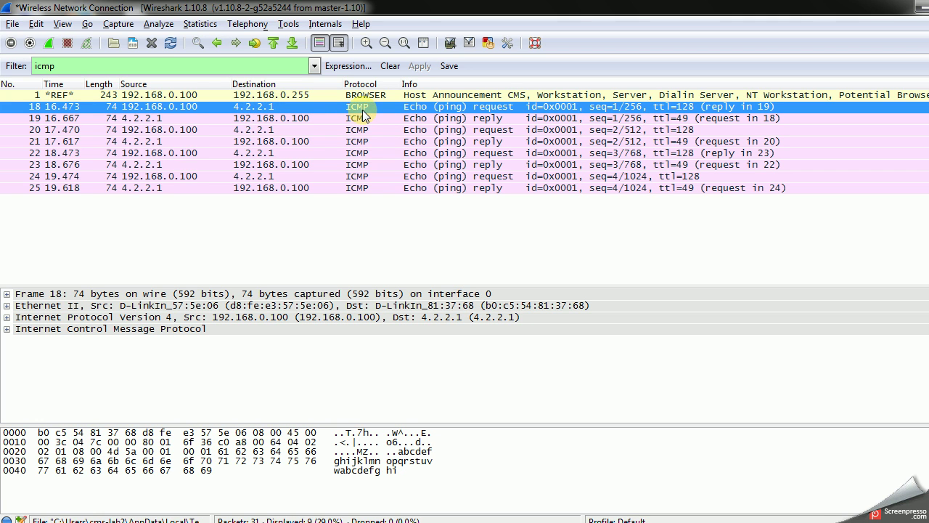
Compare the first echo request and its reply with the following request, finishing on packet 18
{"action": "left_click", "coordinate": [457, 120]}
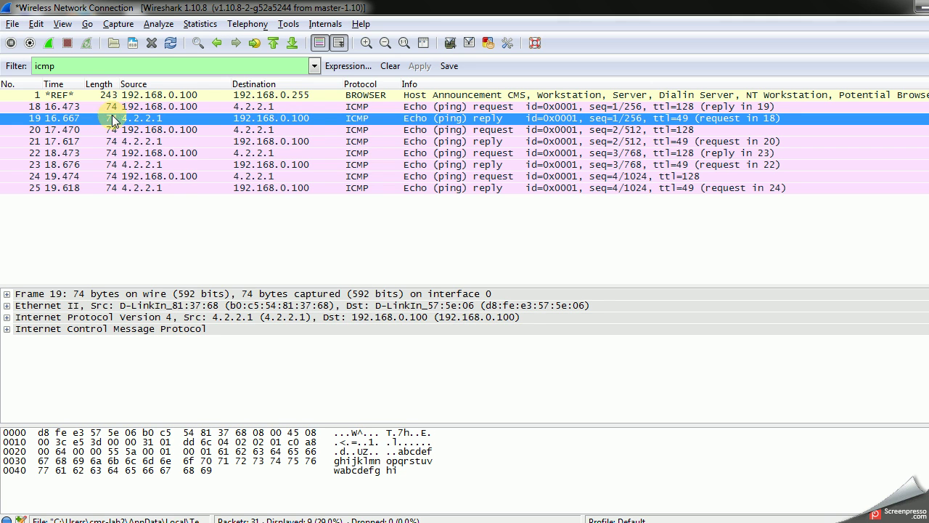
{"action": "left_click", "coordinate": [137, 129]}
{"action": "left_click", "coordinate": [144, 120]}
{"action": "left_click", "coordinate": [145, 106]}
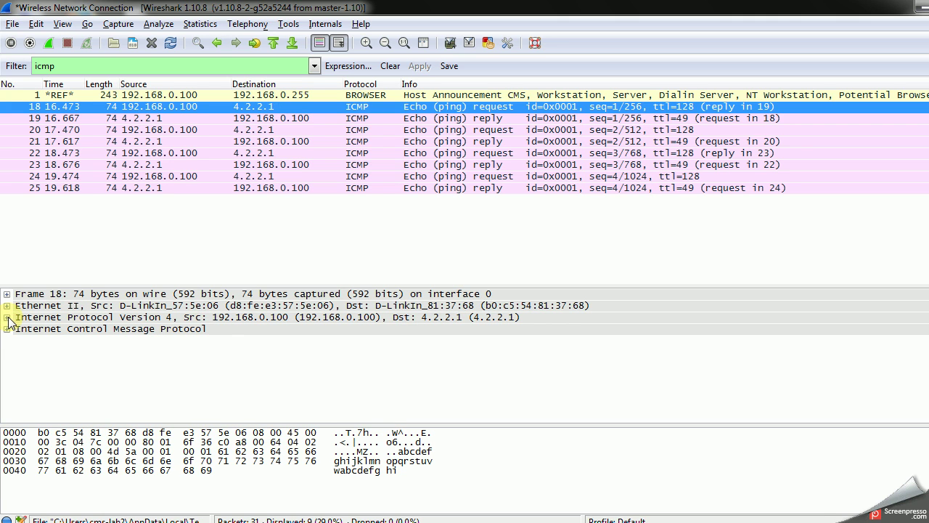
Trace packet 18's raw hex bytes to their decoded fields, ending on the first bytes of the Ethernet destination address
{"action": "left_click", "coordinate": [125, 460]}
{"action": "left_click", "coordinate": [130, 442]}
{"action": "left_click", "coordinate": [153, 433]}
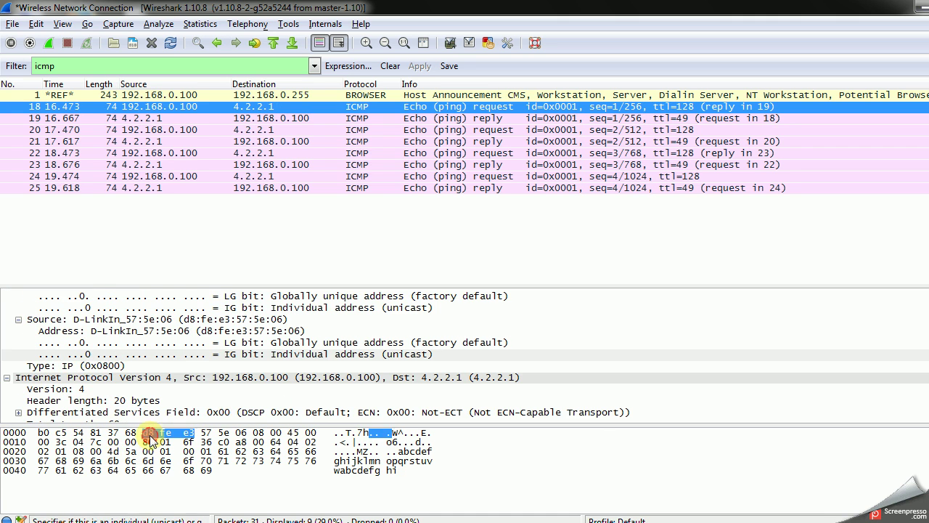
{"action": "left_click", "coordinate": [73, 433]}
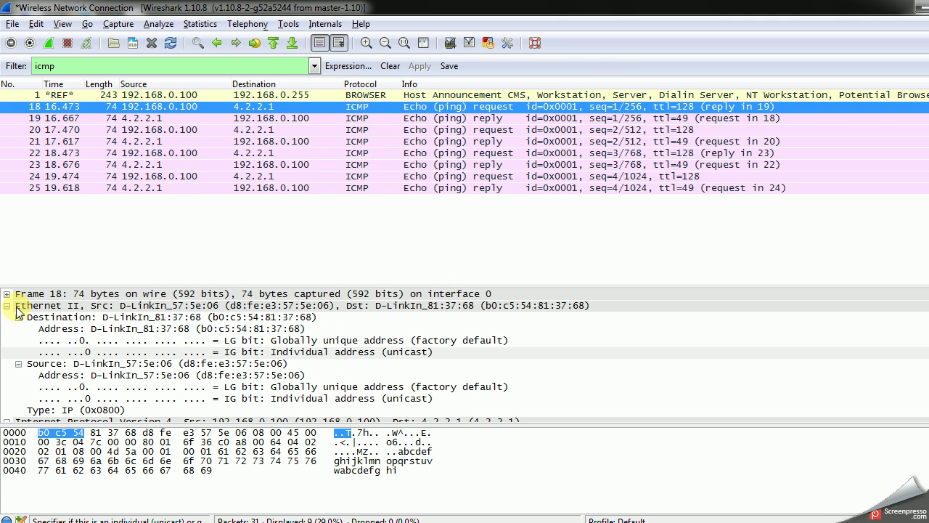
Highlight the bytes of the destination and source MAC addresses in packet 18's Ethernet II header
{"action": "left_click", "coordinate": [180, 318]}
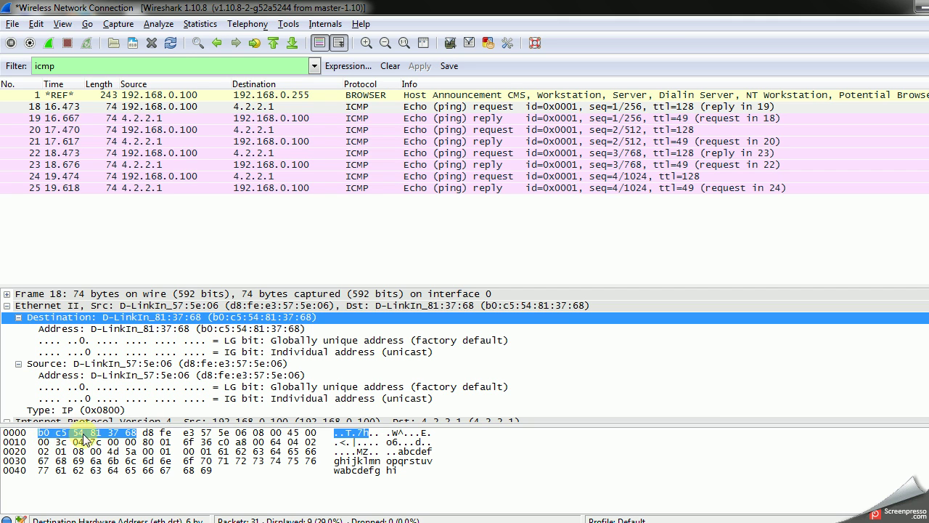
{"action": "left_click", "coordinate": [134, 321]}
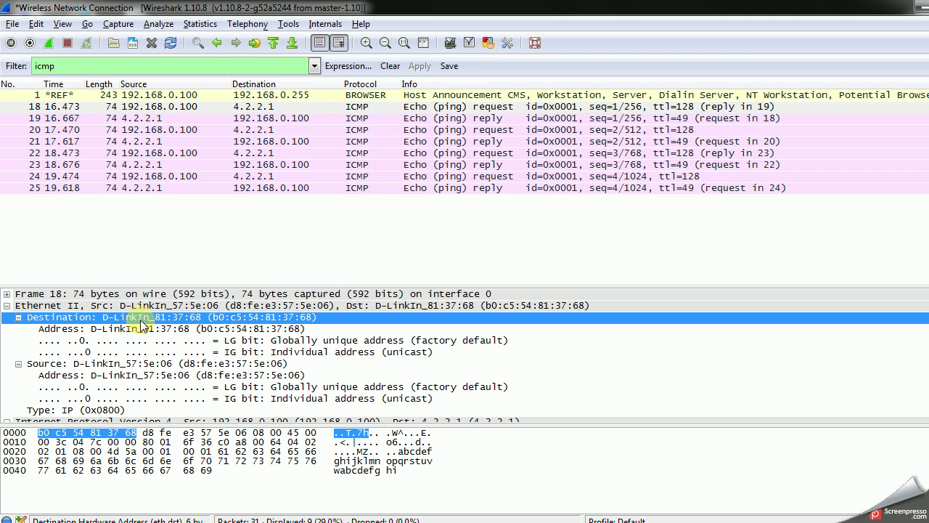
{"action": "left_click", "coordinate": [165, 363]}
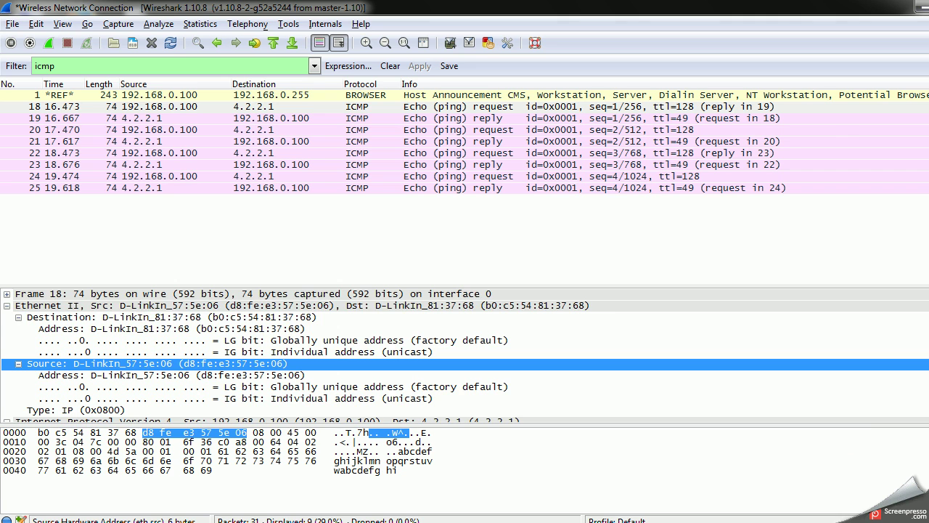
Inspect packet 18's Internet Protocol Version 4 header, including its version and header length fields
{"action": "scroll", "coordinate": [465, 356], "scroll_direction": "down", "scroll_amount": 3}
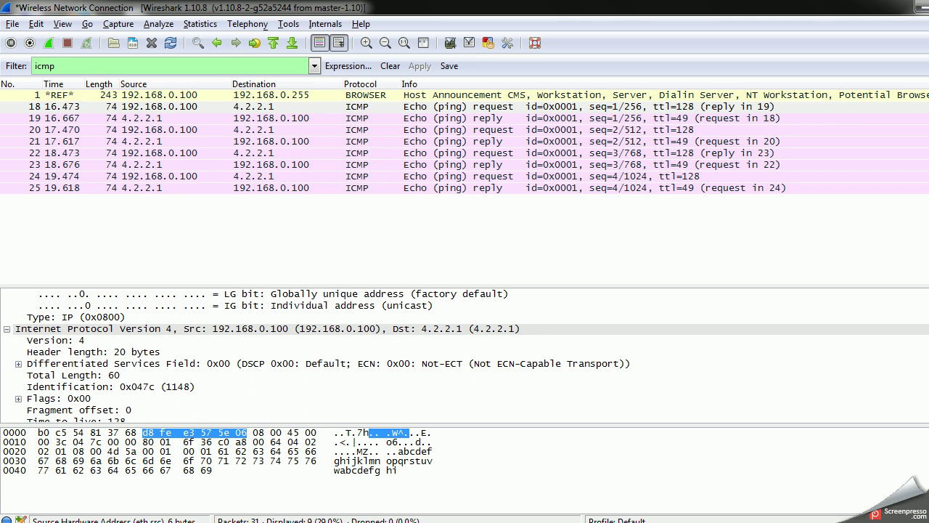
{"action": "left_click", "coordinate": [250, 317]}
{"action": "left_click", "coordinate": [253, 331]}
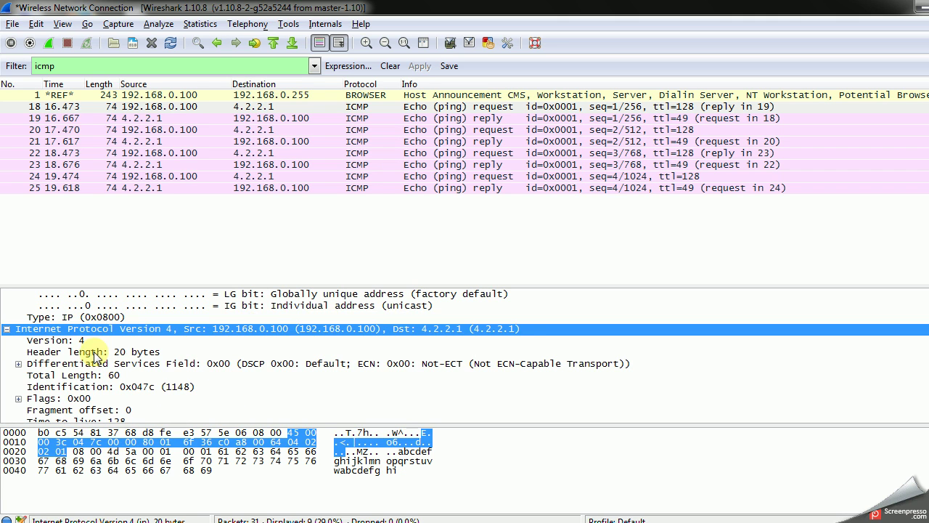
{"action": "left_click", "coordinate": [73, 341]}
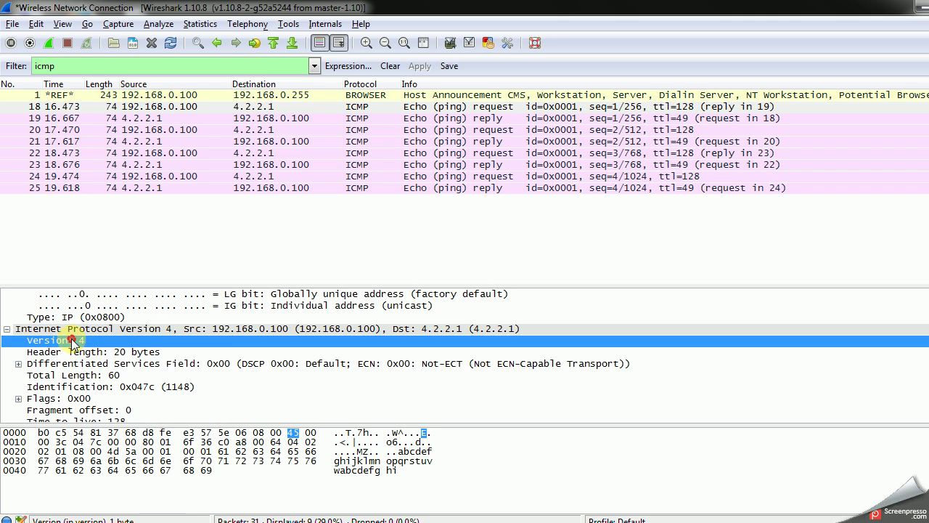
{"action": "left_click", "coordinate": [116, 352]}
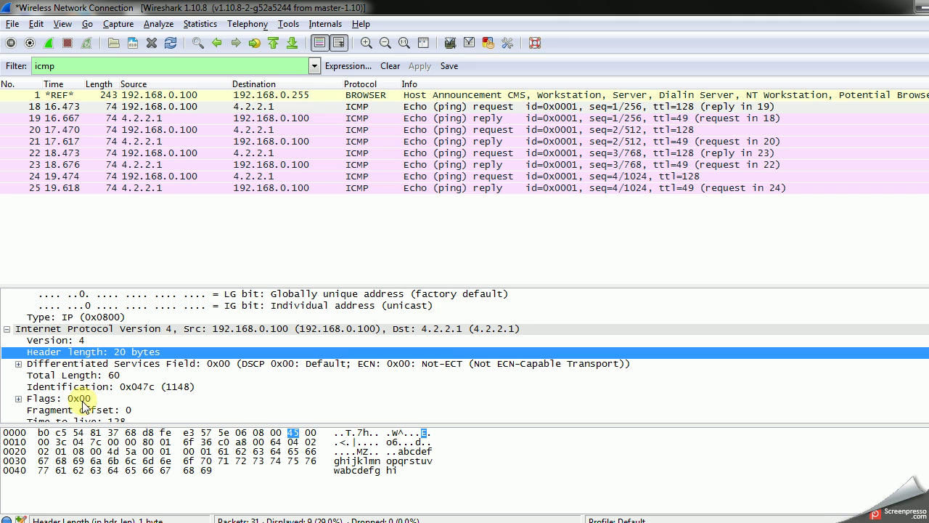
Inspect the time to live, identification and header checksum fields in packet 18's IPv4 header
{"action": "scroll", "coordinate": [86, 380], "scroll_direction": "down", "scroll_amount": 2}
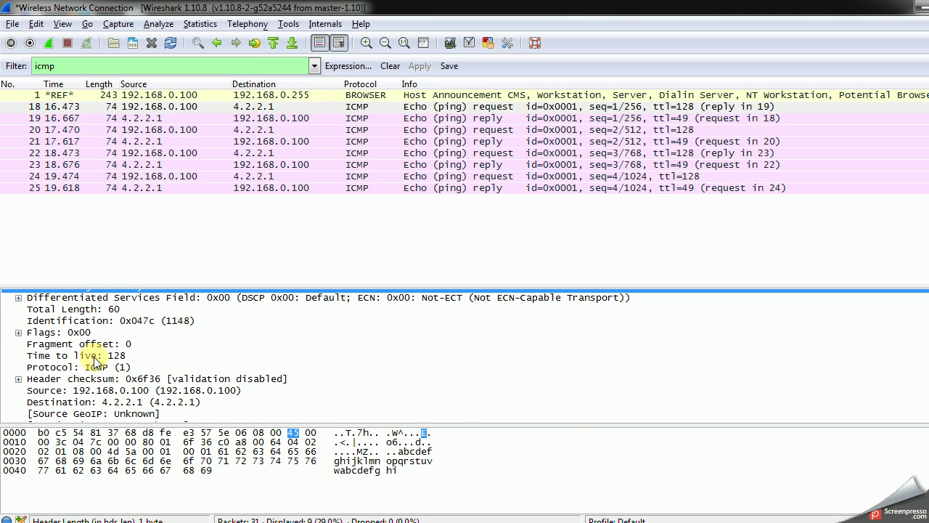
{"action": "left_click", "coordinate": [99, 356]}
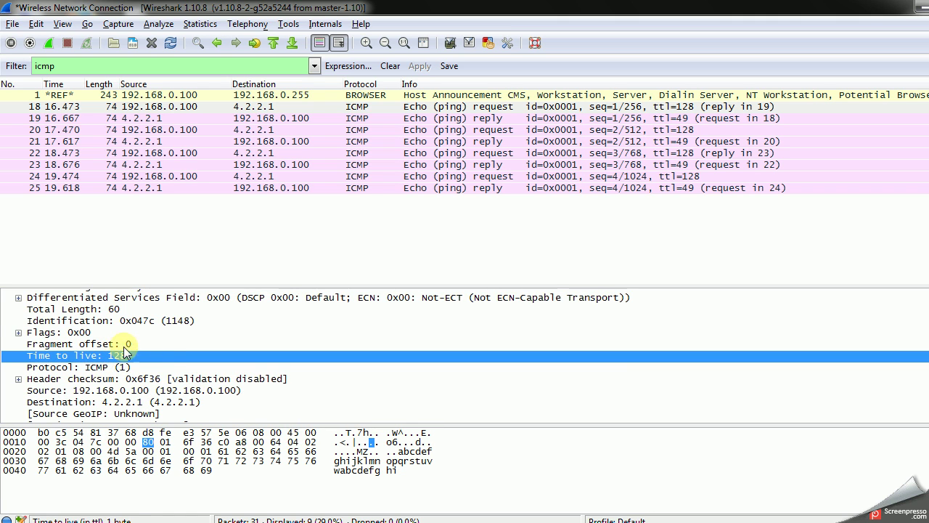
{"action": "left_click", "coordinate": [105, 320]}
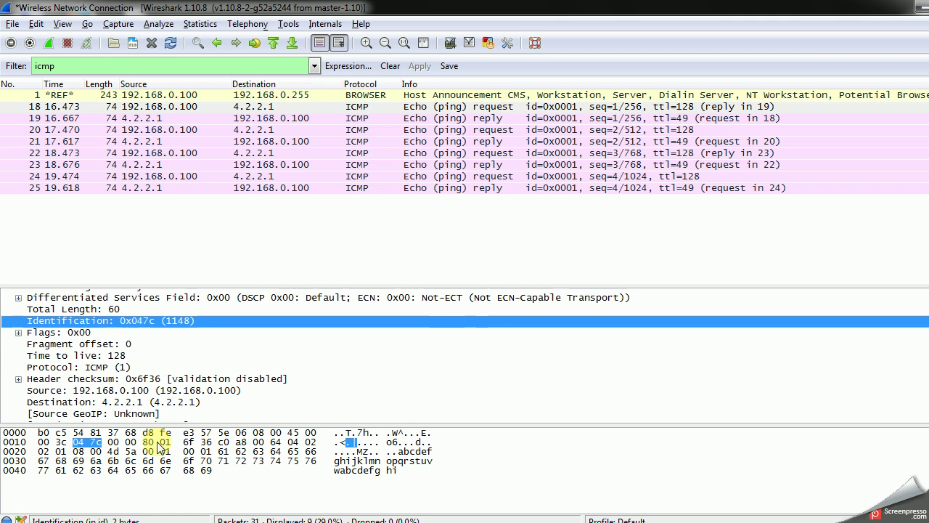
{"action": "left_click", "coordinate": [133, 377]}
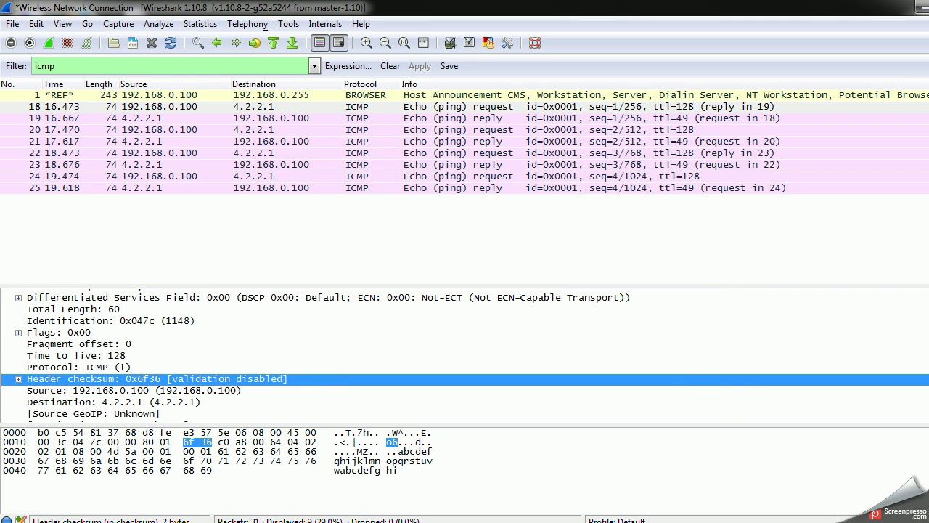
Inspect the checksum and big-endian identifier fields in packet 18's Internet Control Message Protocol section
{"action": "scroll", "coordinate": [464, 354], "scroll_direction": "down", "scroll_amount": 3}
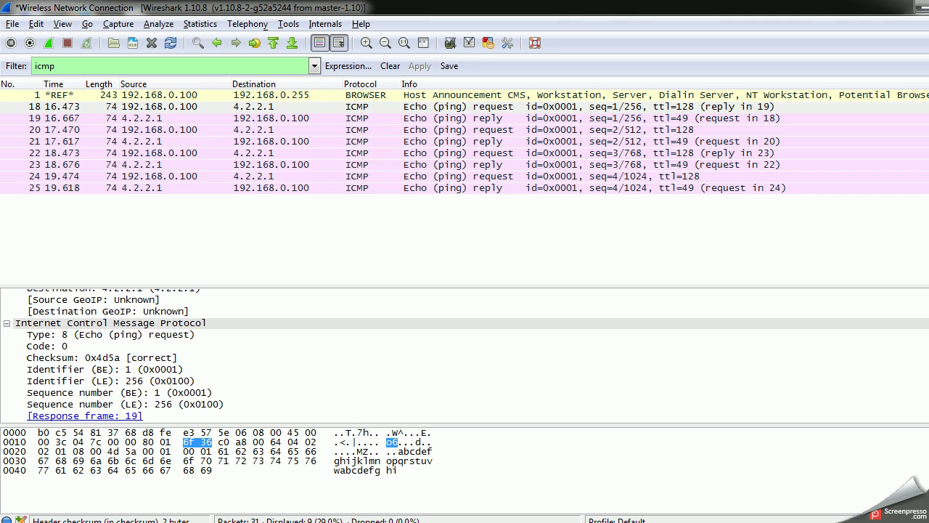
{"action": "left_click", "coordinate": [164, 358]}
{"action": "left_click", "coordinate": [167, 370]}
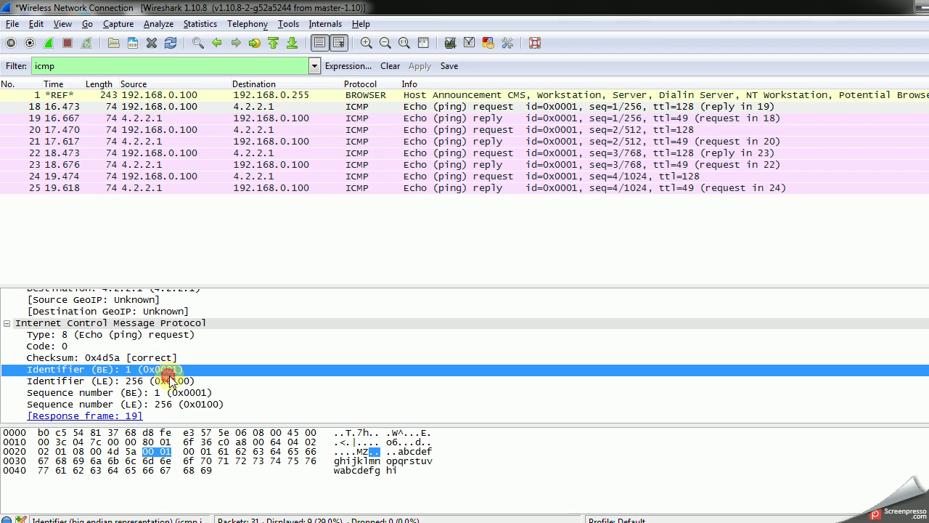
Inspect the big- and little-endian sequence number fields and the little-endian identifier in packet 18's Internet Control Message Protocol section
{"action": "left_click", "coordinate": [181, 392]}
{"action": "left_click", "coordinate": [195, 402]}
{"action": "left_click", "coordinate": [197, 381]}
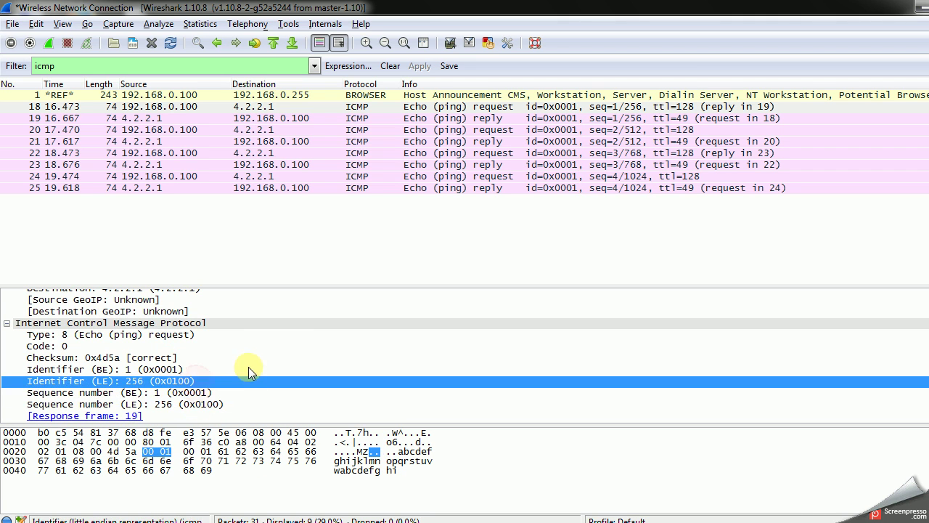
Examine echo reply packet 19's details, from the Ethernet II header through the IPv4 header to the Internet Control Message Protocol section
{"action": "left_click", "coordinate": [501, 120]}
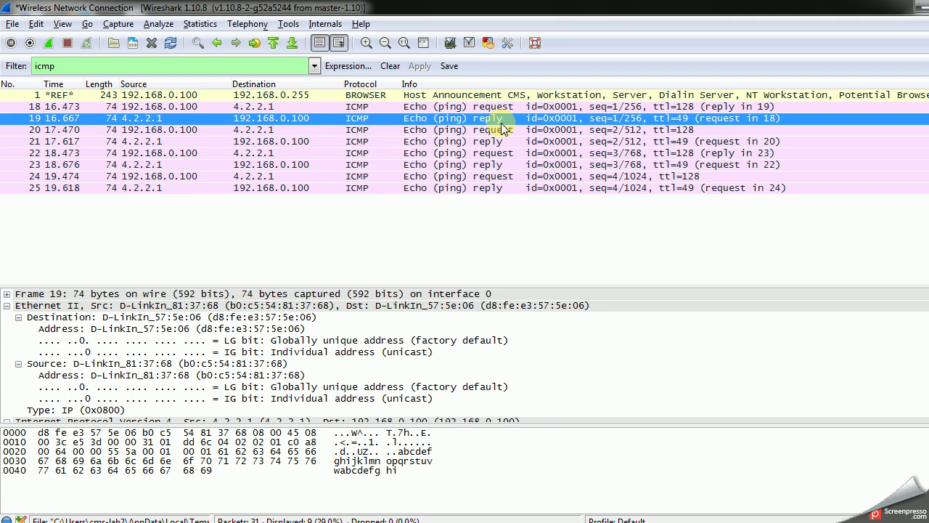
{"action": "left_click", "coordinate": [9, 307]}
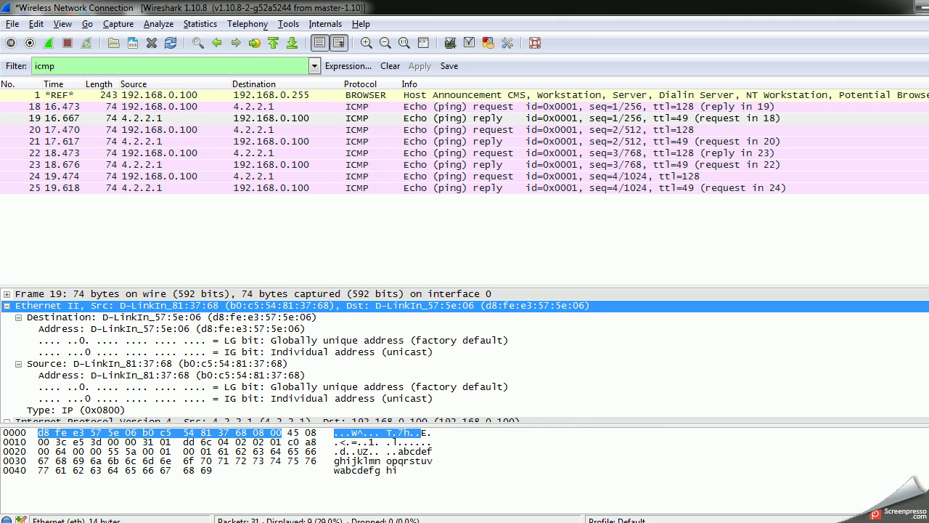
{"action": "scroll", "coordinate": [464, 355], "scroll_direction": "down", "scroll_amount": 6}
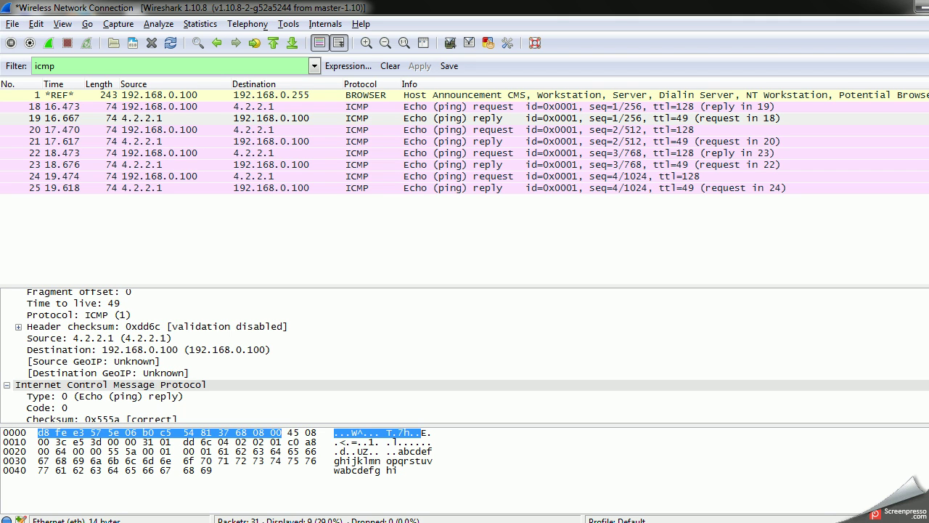
{"action": "mouse_move", "coordinate": [898, 444]}
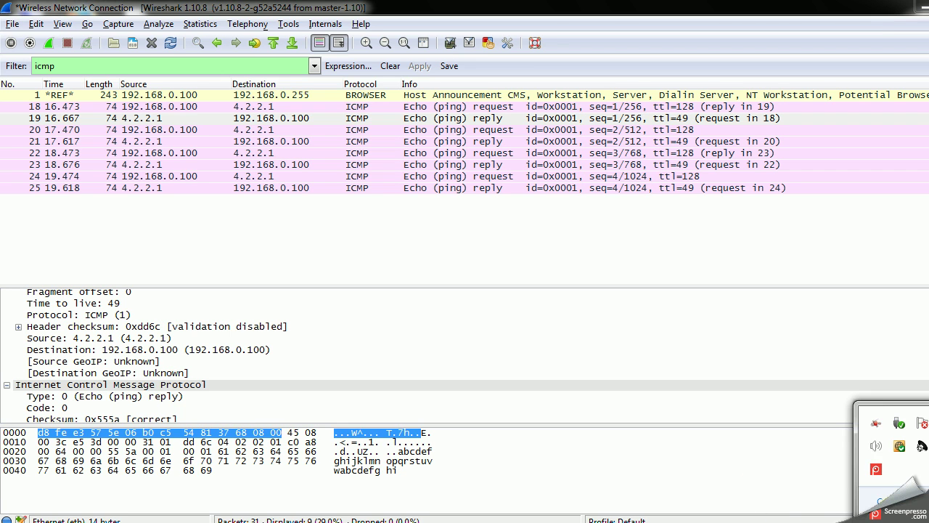
{"action": "left_click", "coordinate": [882, 471]}
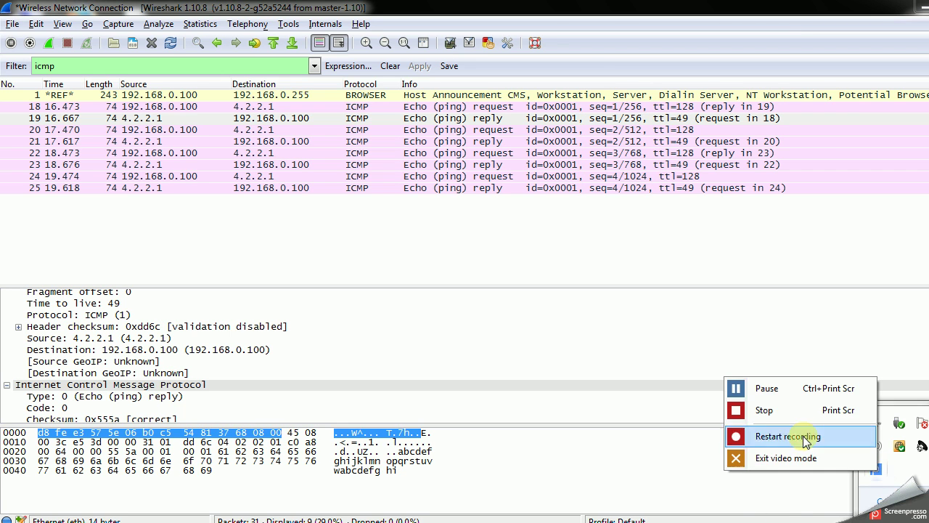
{"action": "left_click", "coordinate": [764, 410]}
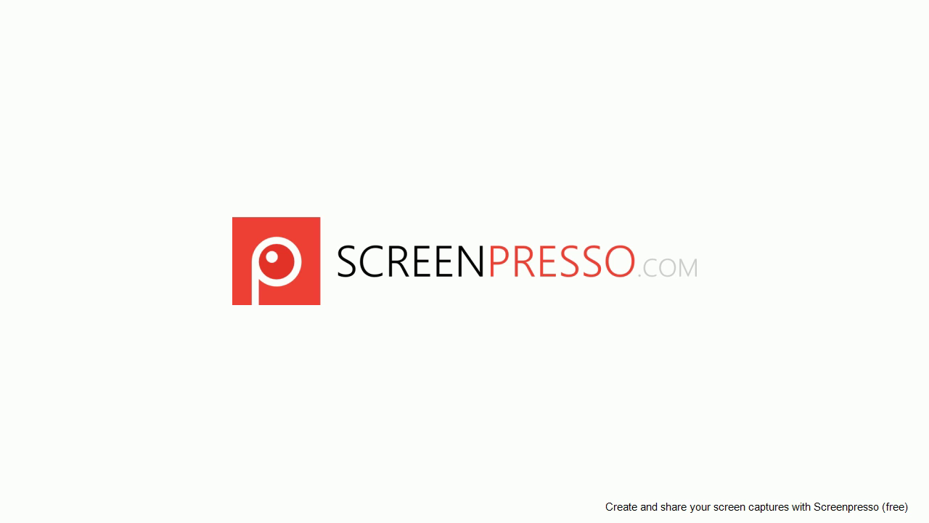